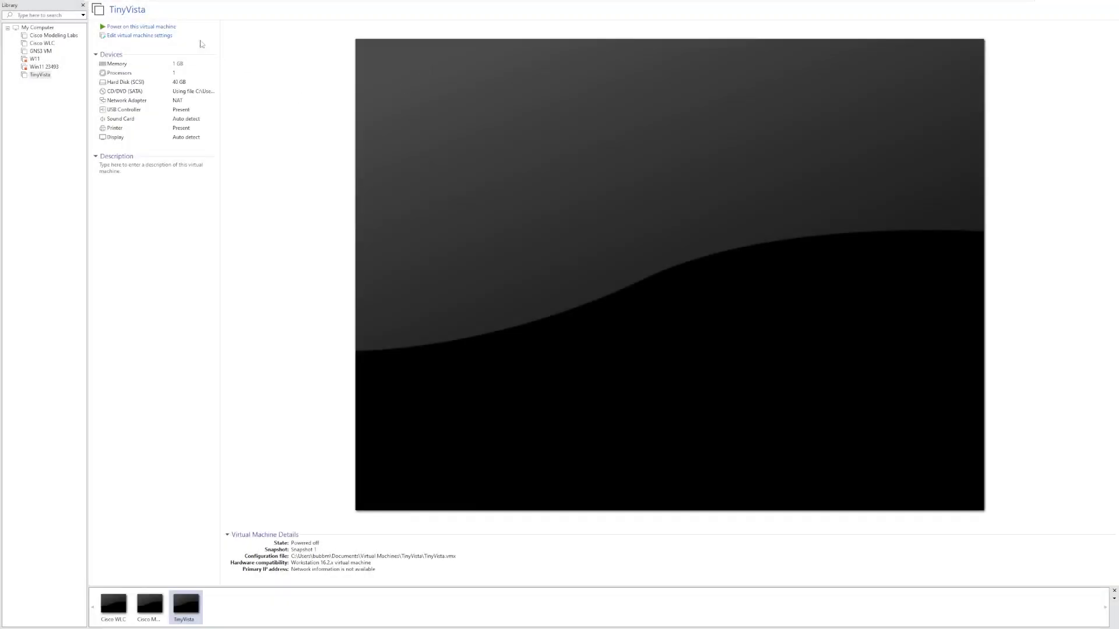
Step: Power on the TinyVista virtual machine from the VMware Library
click(140, 27)
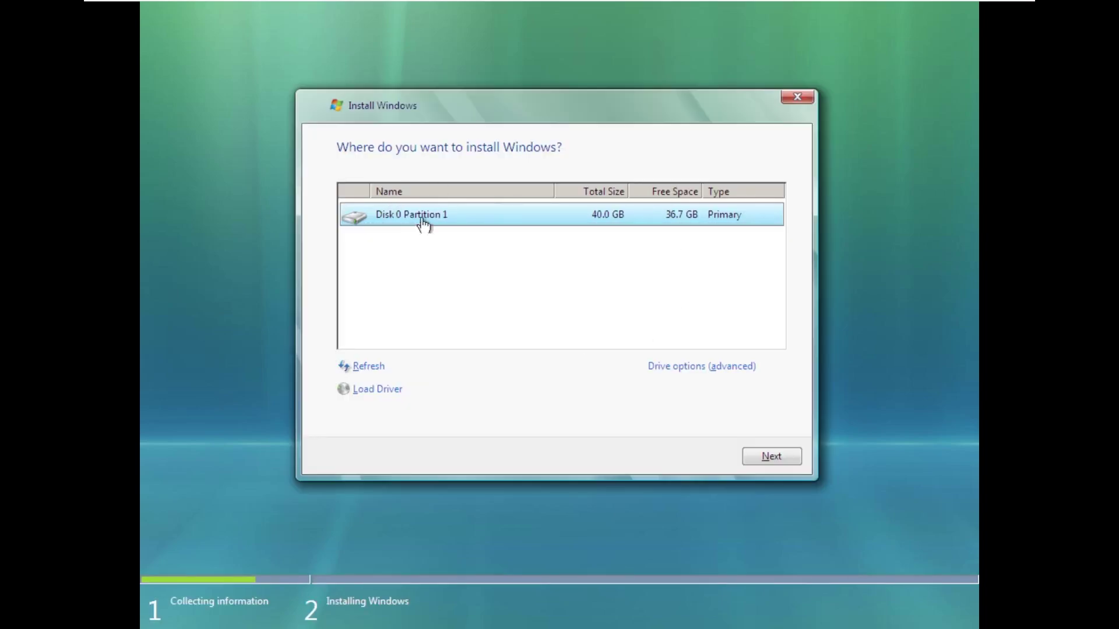
Step: Install Windows on Disk 0 Partition 1, accepting the previous-installation warning
click(753, 458)
click(673, 383)
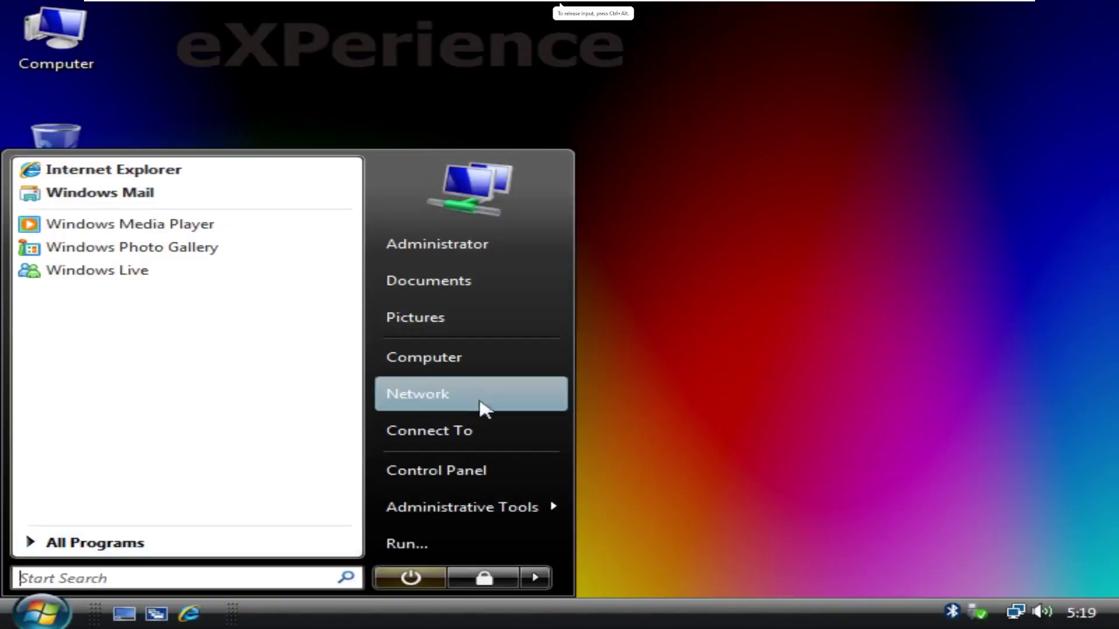
Step: Open Display Settings from Control Panel's Personalization page
click(481, 406)
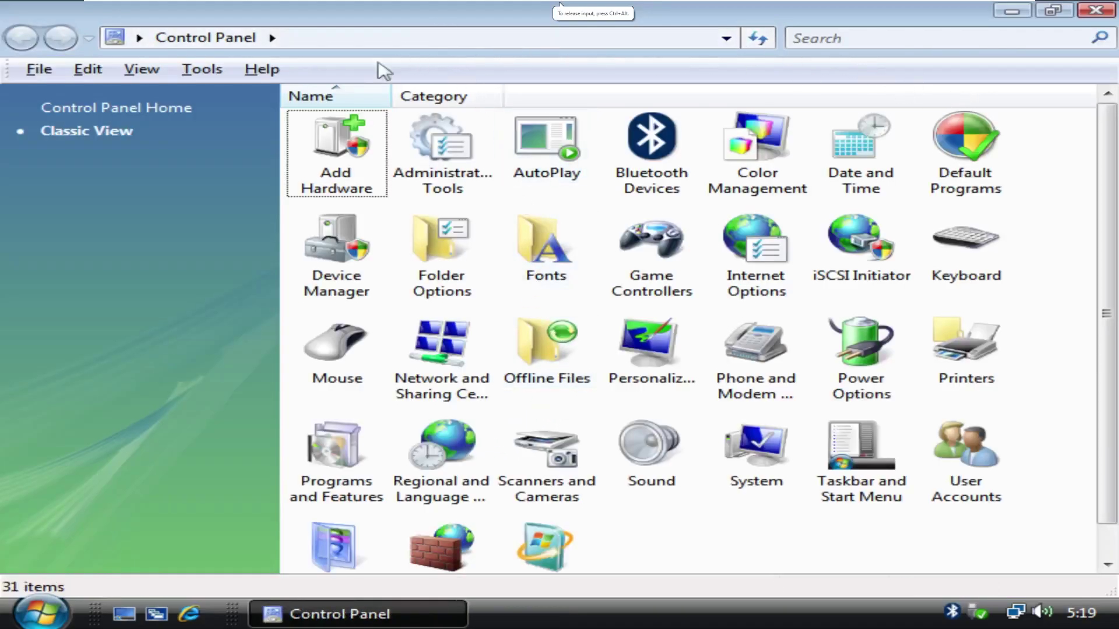
double_click(650, 353)
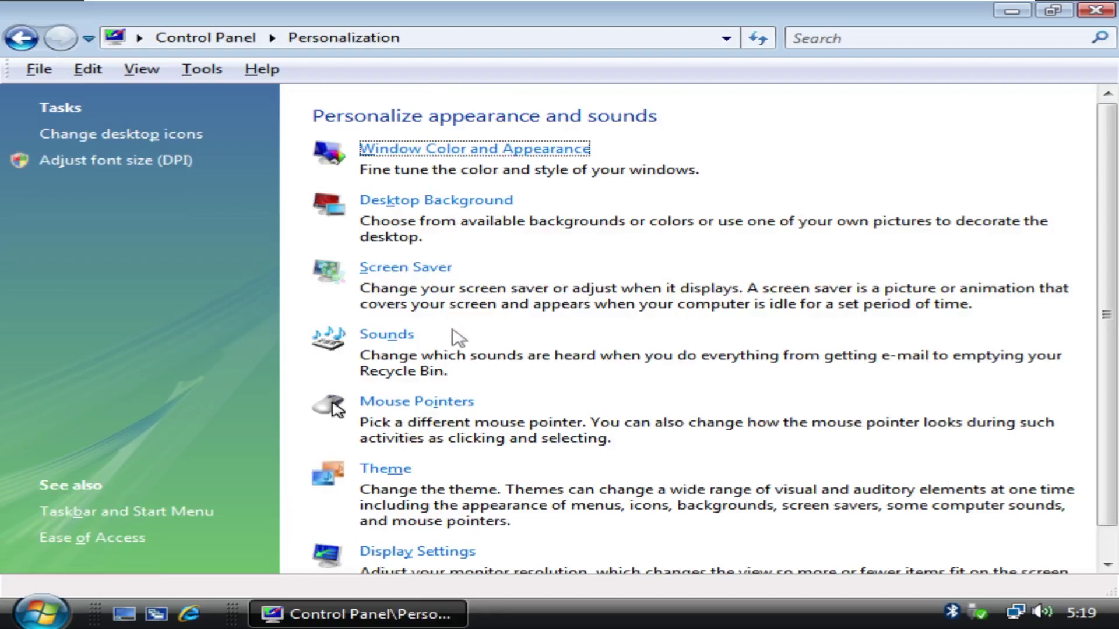
scroll(457, 337, down, 1)
click(457, 519)
Step: Apply and keep a 1024 by 768 resolution, then 1920 by 1440
click(268, 448)
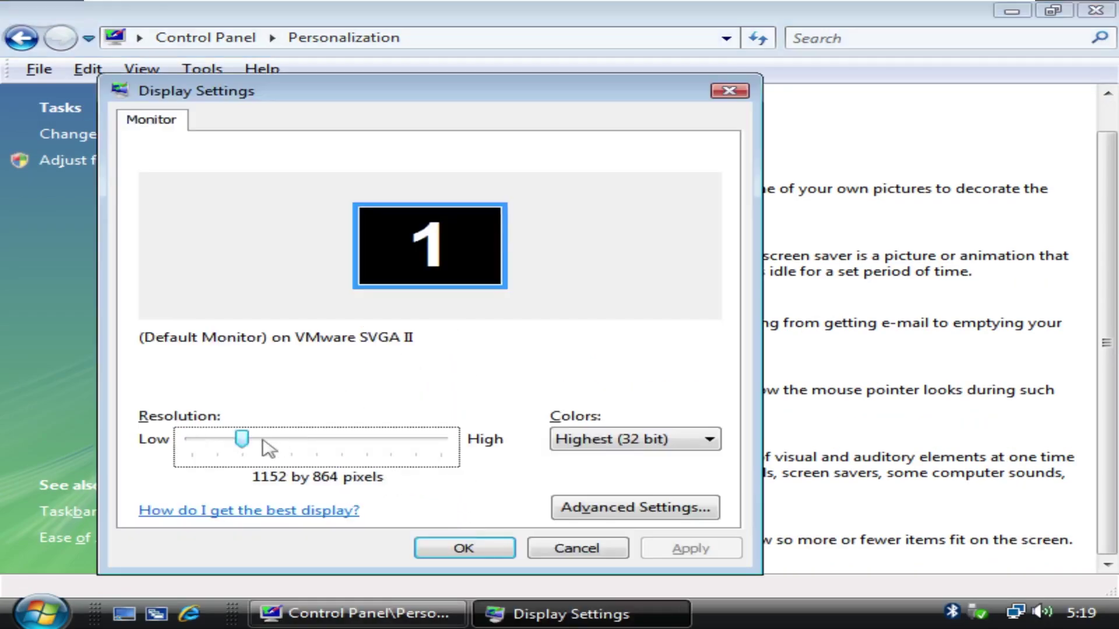
drag(264, 442, 221, 448)
click(690, 549)
click(417, 272)
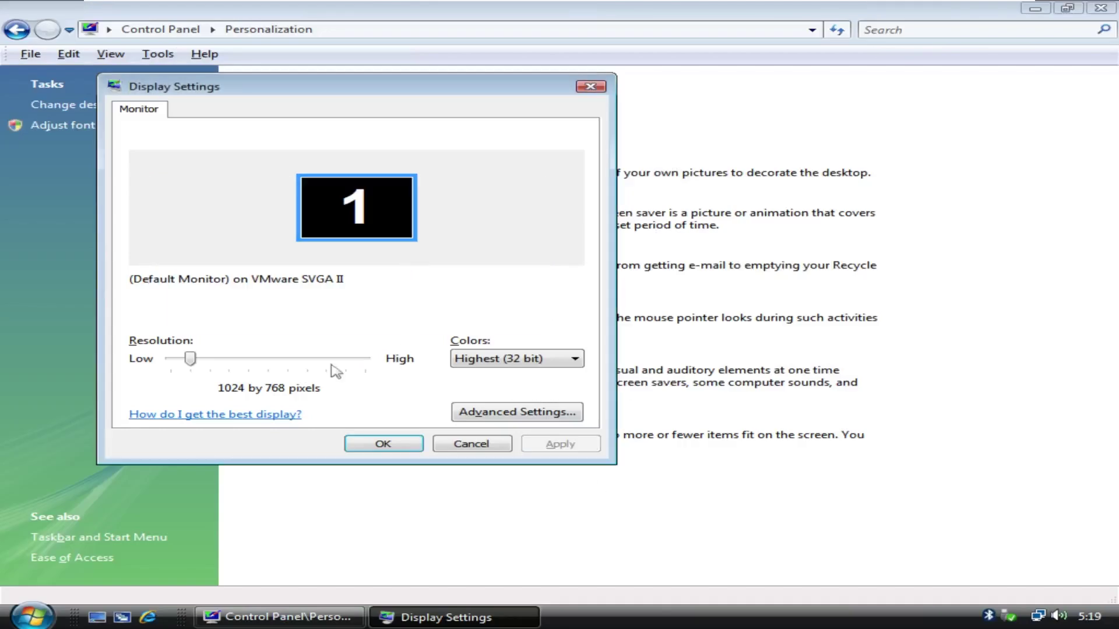
drag(190, 358, 345, 372)
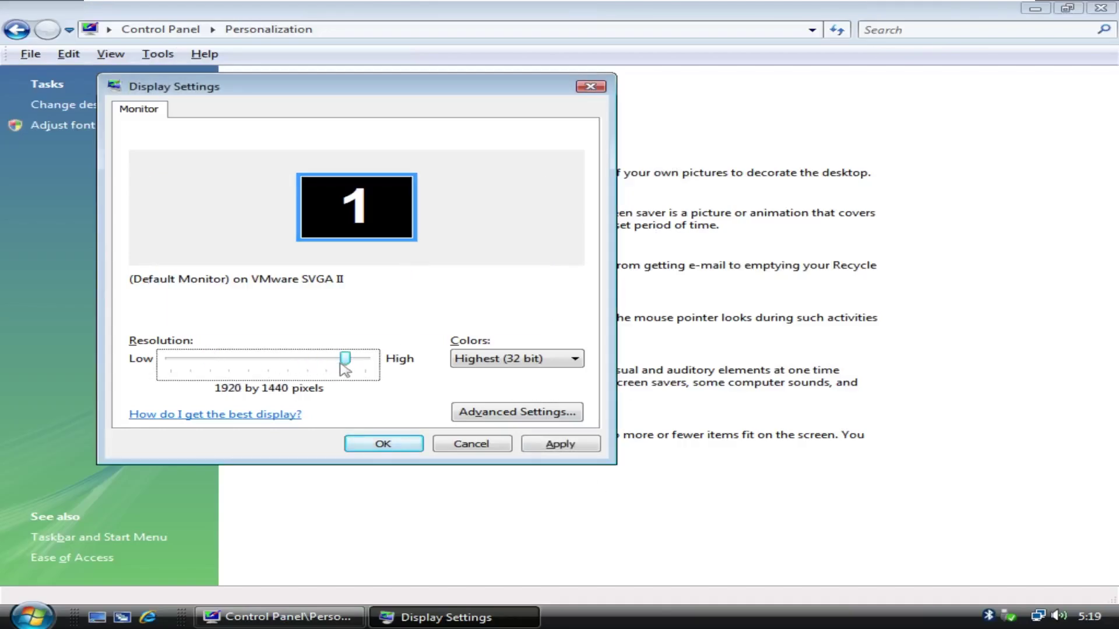
click(535, 443)
click(264, 177)
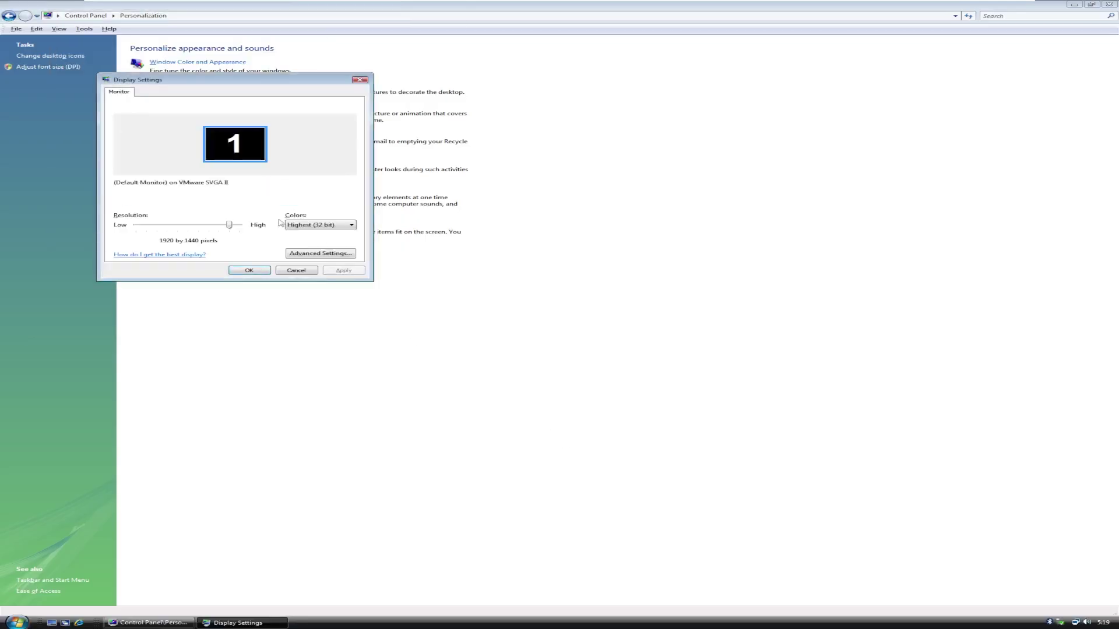
Step: Fit the VM display to the screen and keep a 1152 by 864 resolution
mouse_move(265, 5)
click(382, 6)
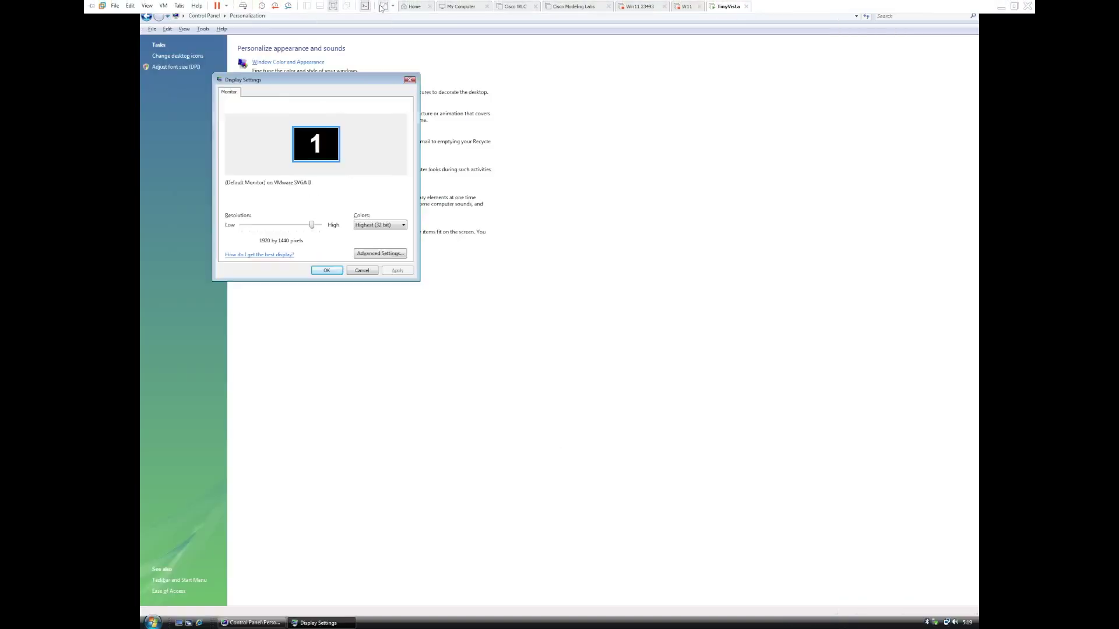
drag(312, 228, 258, 227)
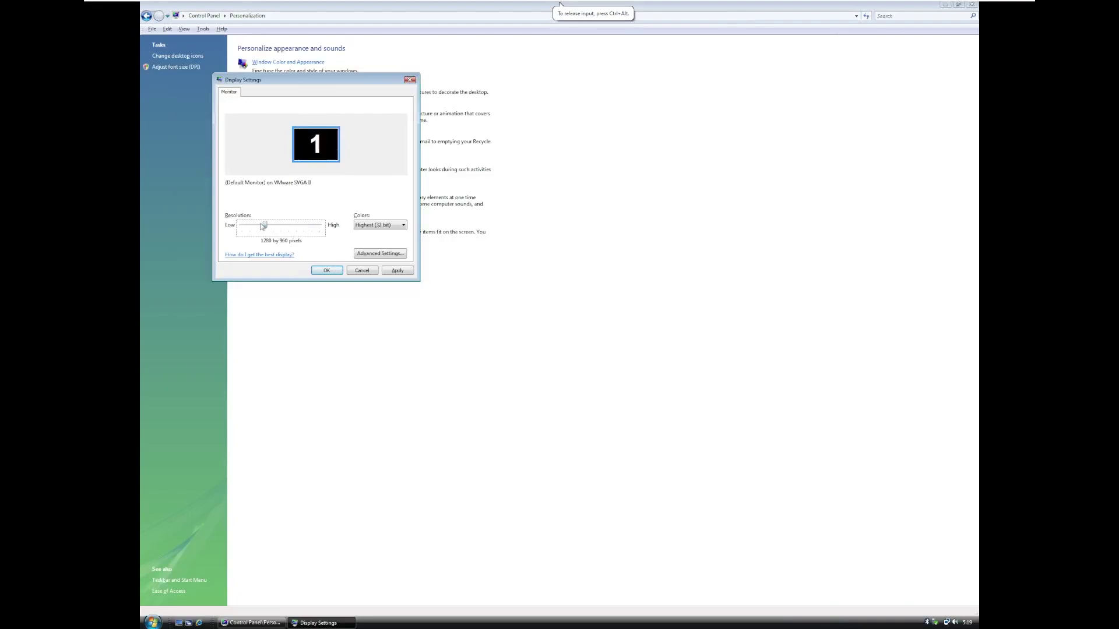
click(399, 270)
click(477, 274)
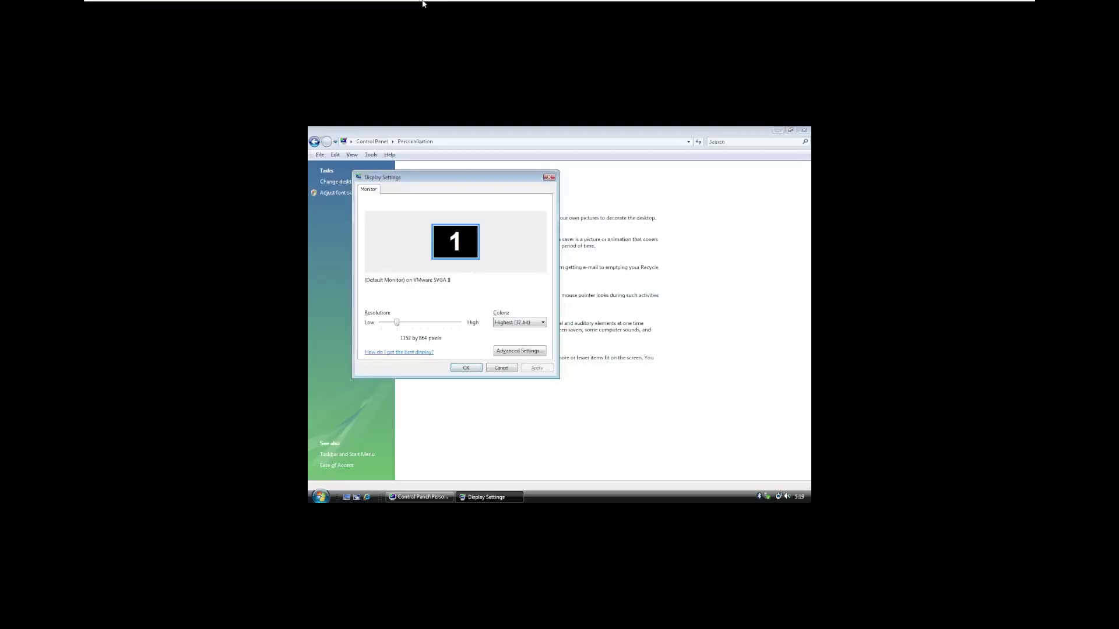
Step: Apply and keep 1024 by 768, then 1600 by 1200 resolution
click(430, 324)
drag(412, 324, 469, 345)
click(534, 368)
click(501, 290)
click(560, 384)
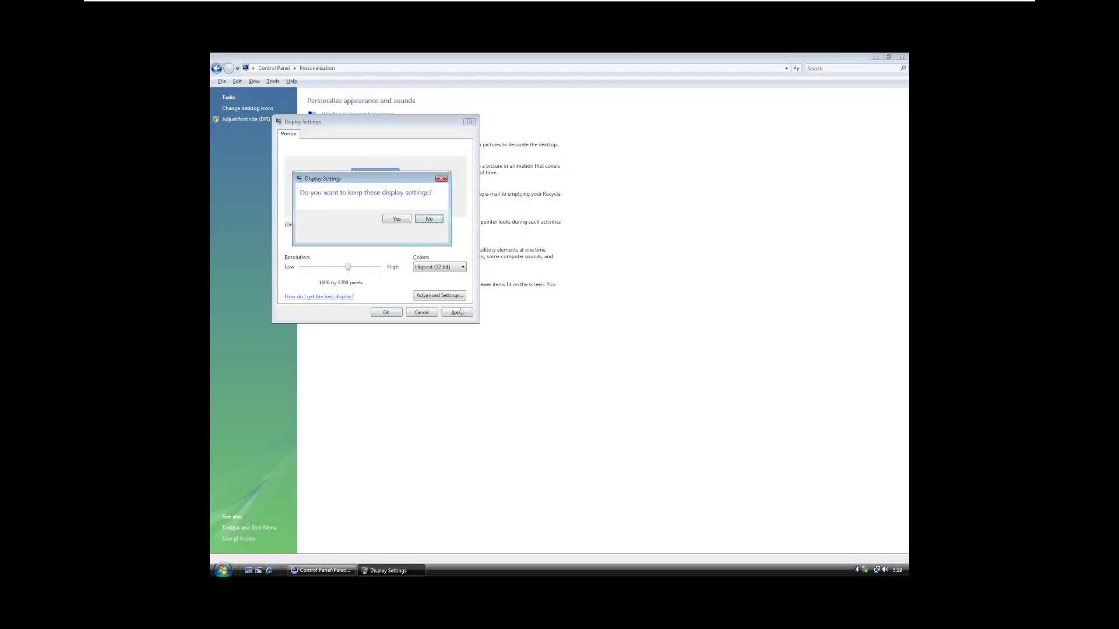
click(382, 218)
Step: Reopen Display Settings, keep a 1856 by 1392 resolution, and close it
mouse_move(382, 6)
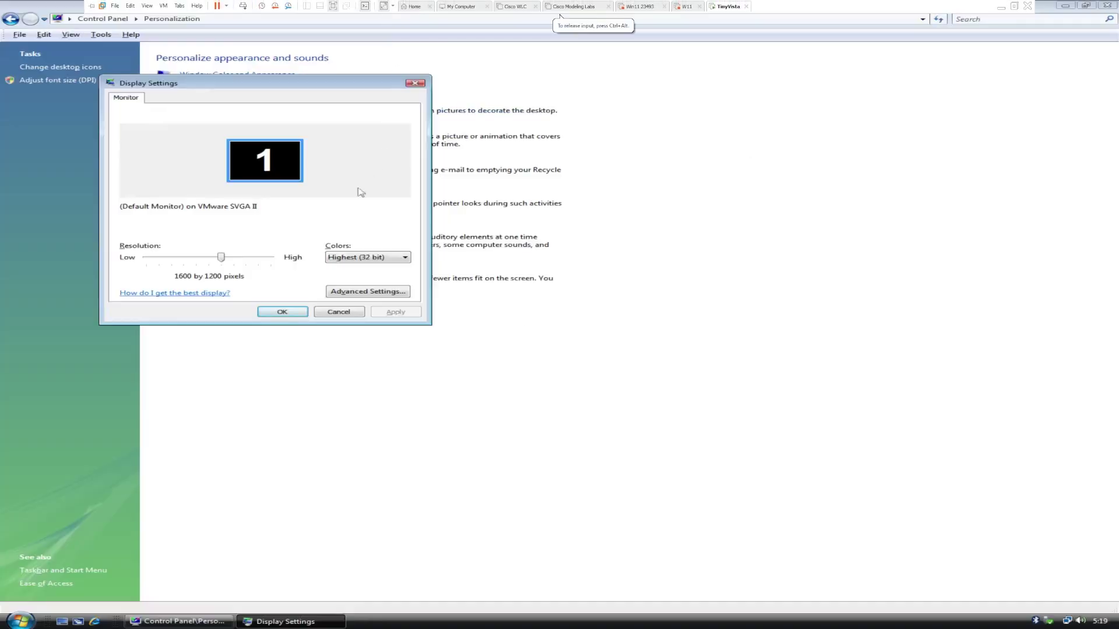
click(307, 310)
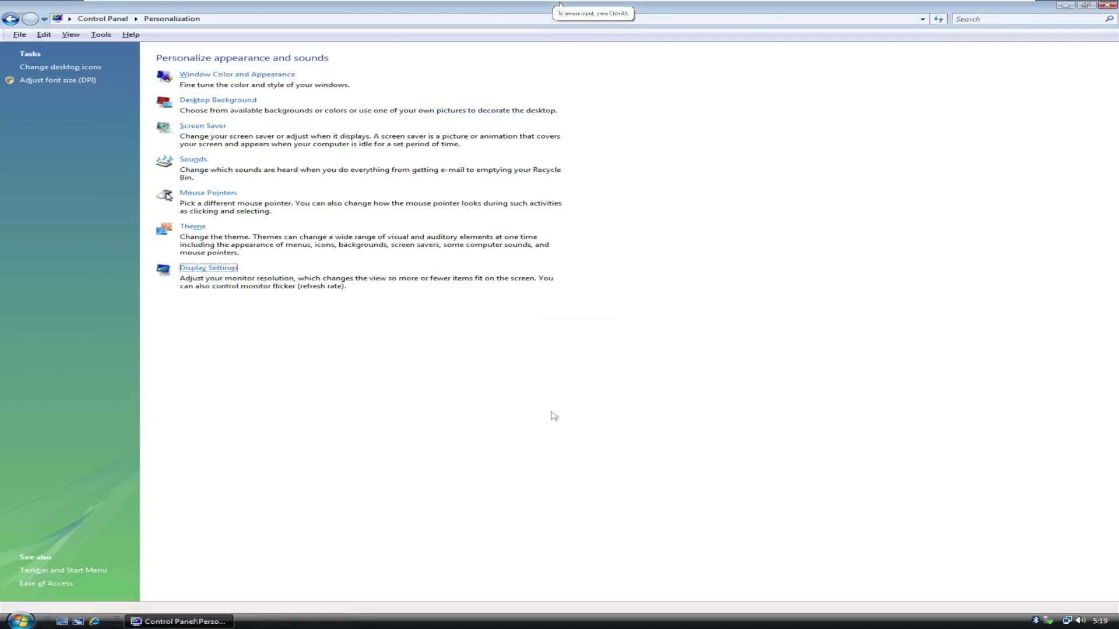
click(205, 269)
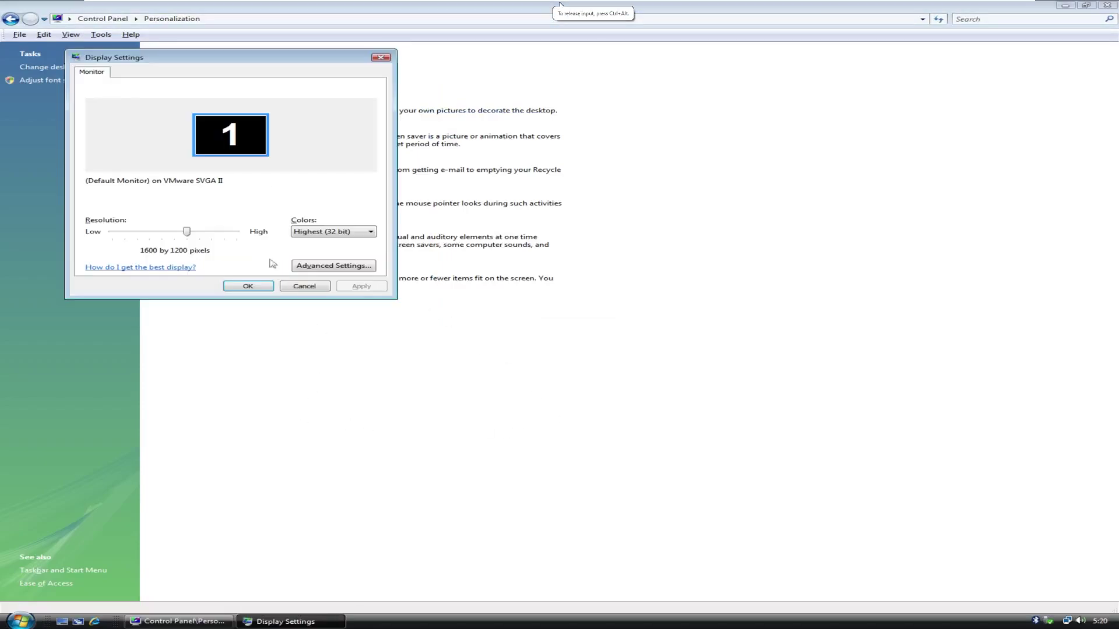
drag(188, 233, 239, 238)
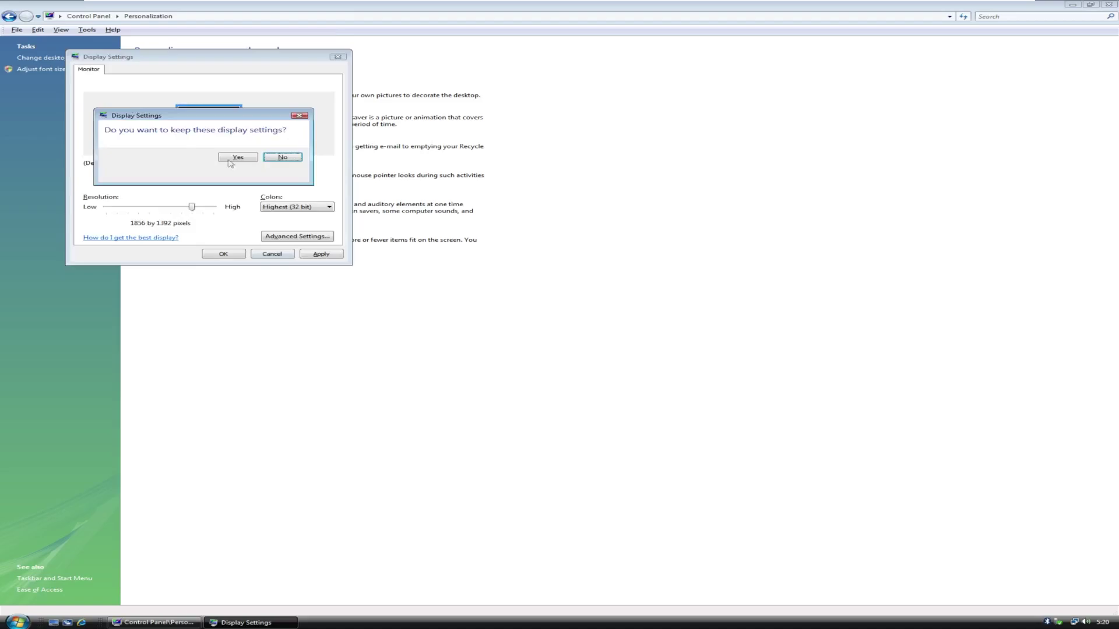
click(266, 156)
click(224, 254)
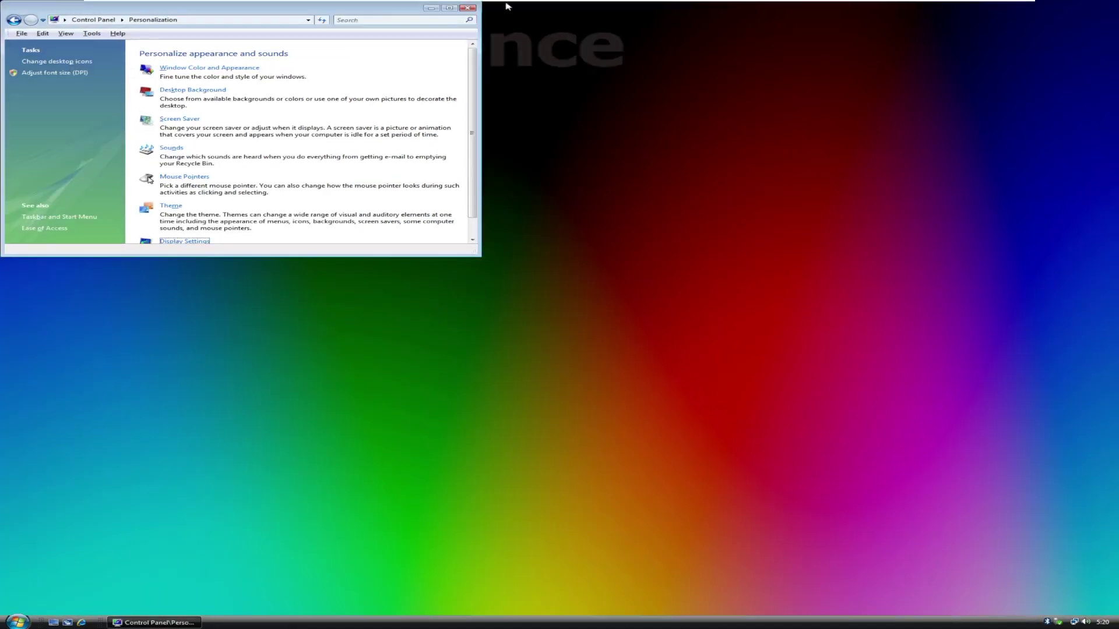
Step: Close Personalization, draw desktop selection boxes, then open Computer showing drives C: and D:
click(467, 8)
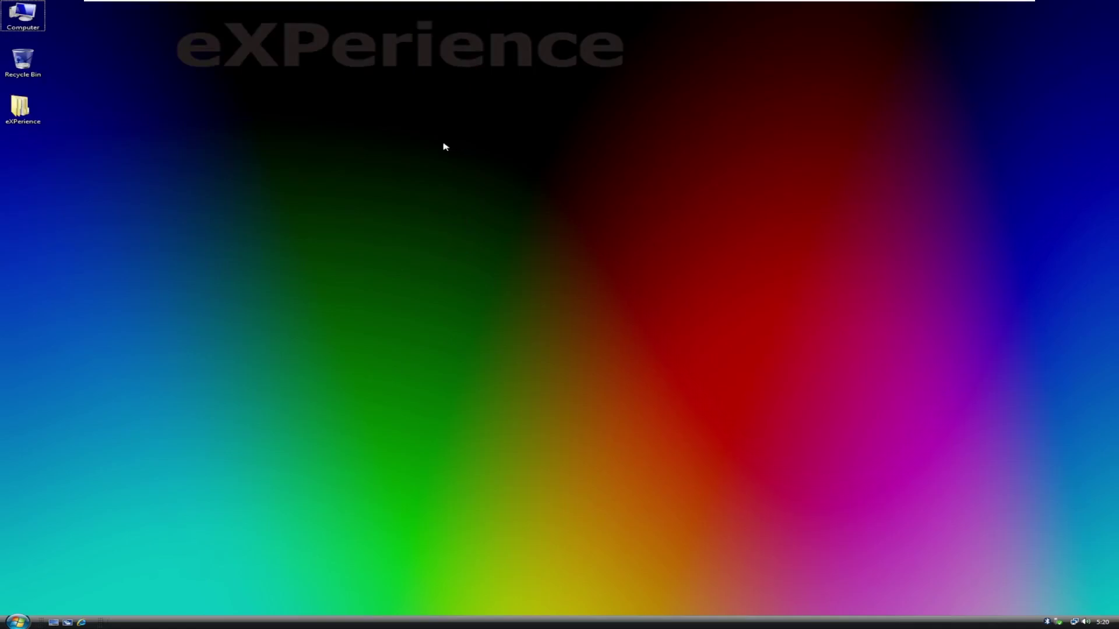
drag(231, 163, 664, 245)
drag(533, 280, 775, 441)
drag(160, 88, 670, 28)
double_click(23, 14)
drag(174, 27, 269, 44)
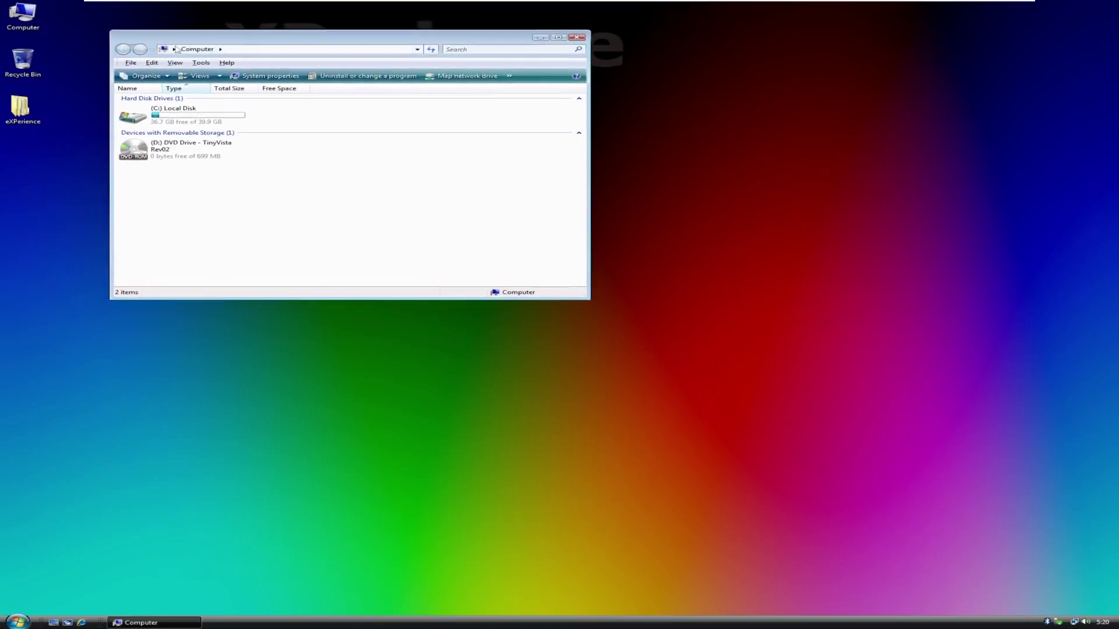
click(576, 37)
right_click(23, 22)
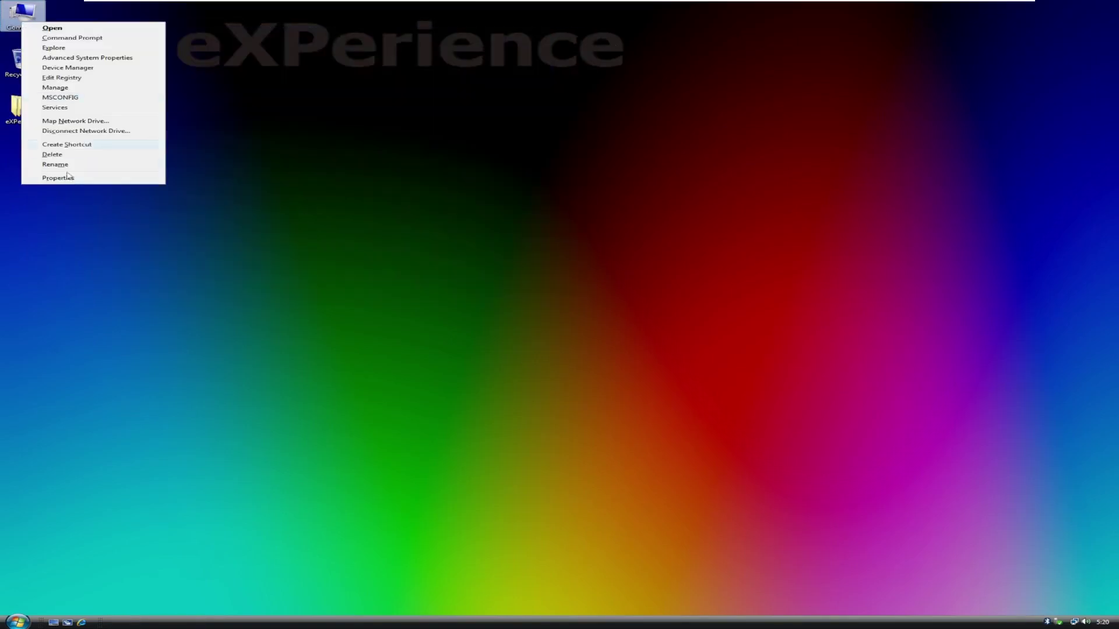
click(59, 178)
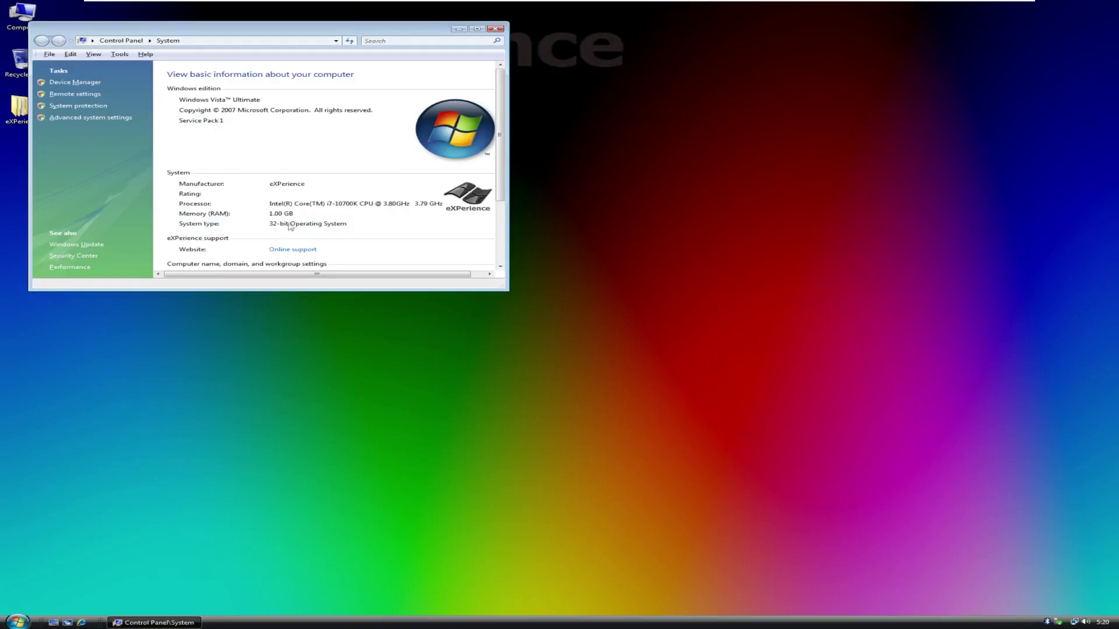
scroll(304, 233, down, 3)
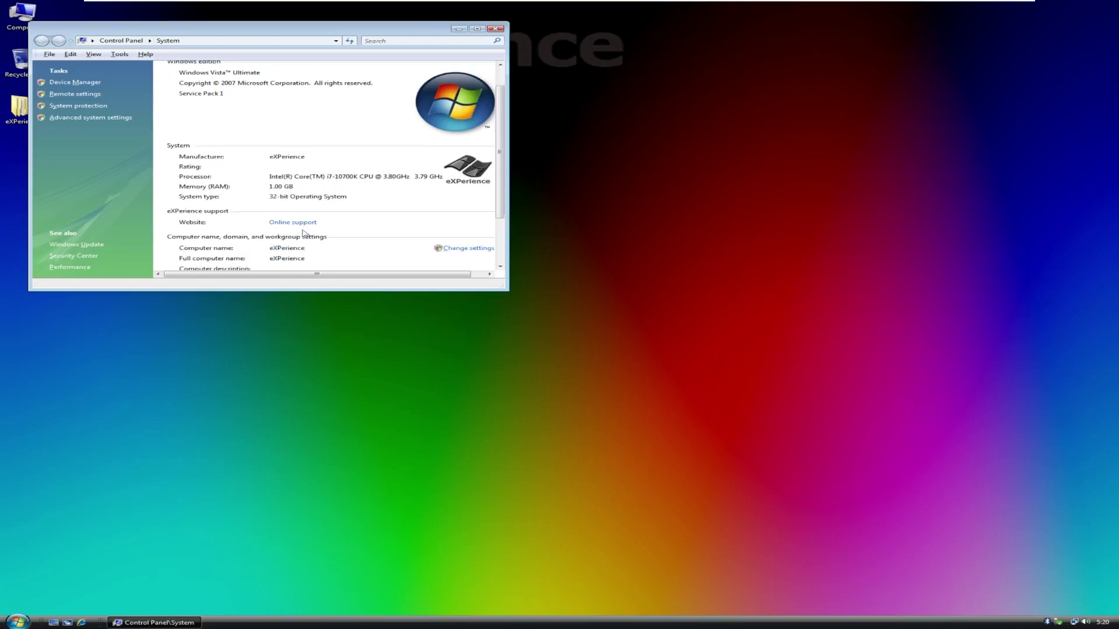
click(496, 28)
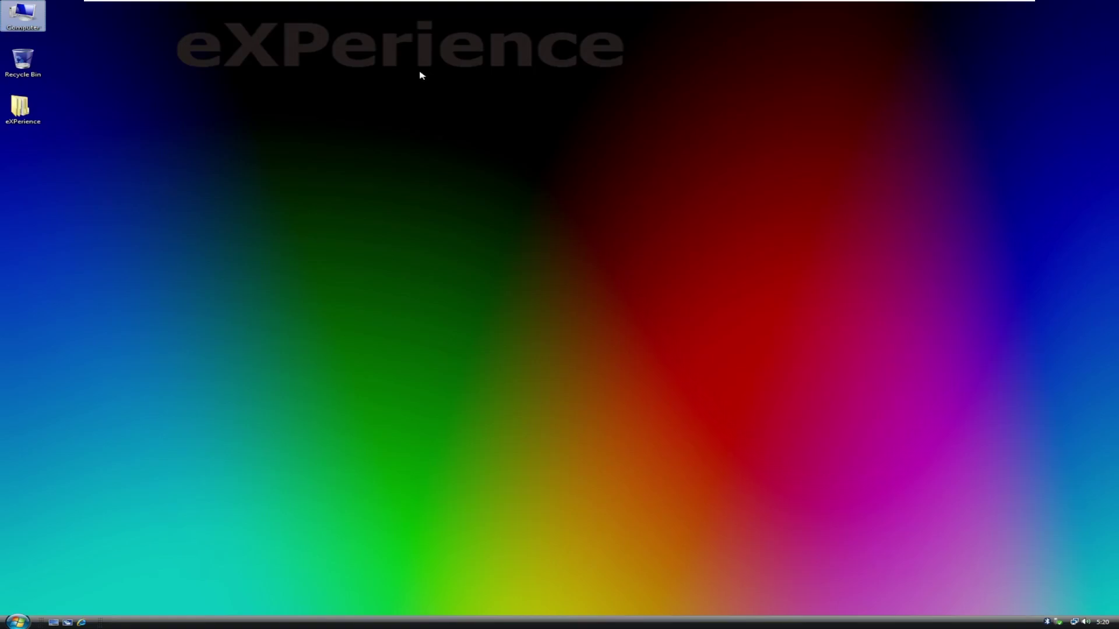
Step: Check the Recycle Bin, then open the eXPerience folder
double_click(23, 61)
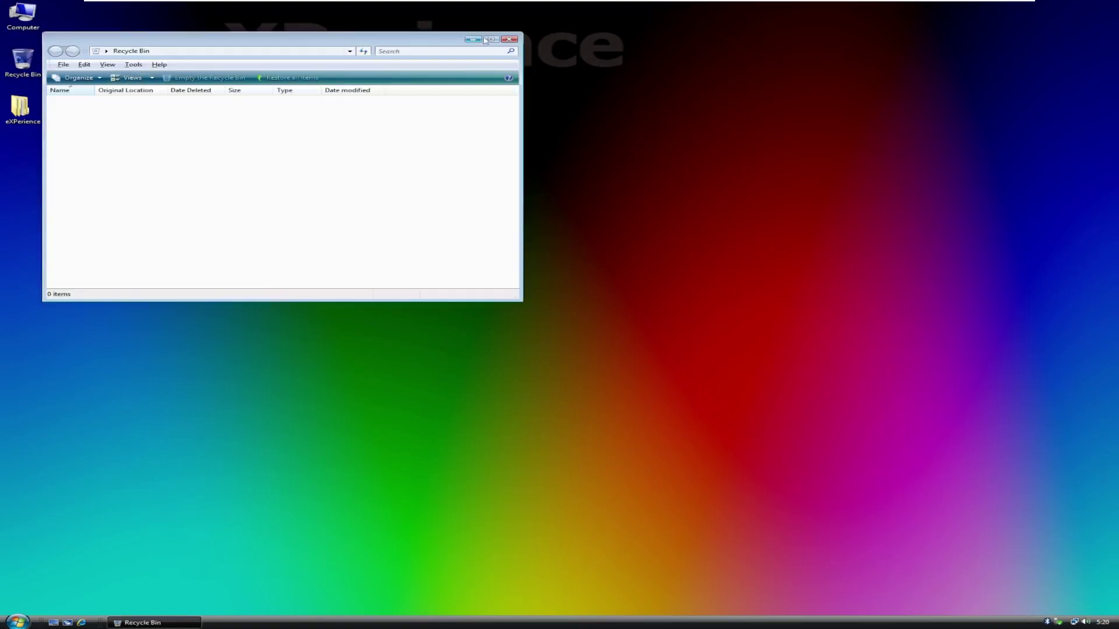
click(508, 39)
double_click(21, 107)
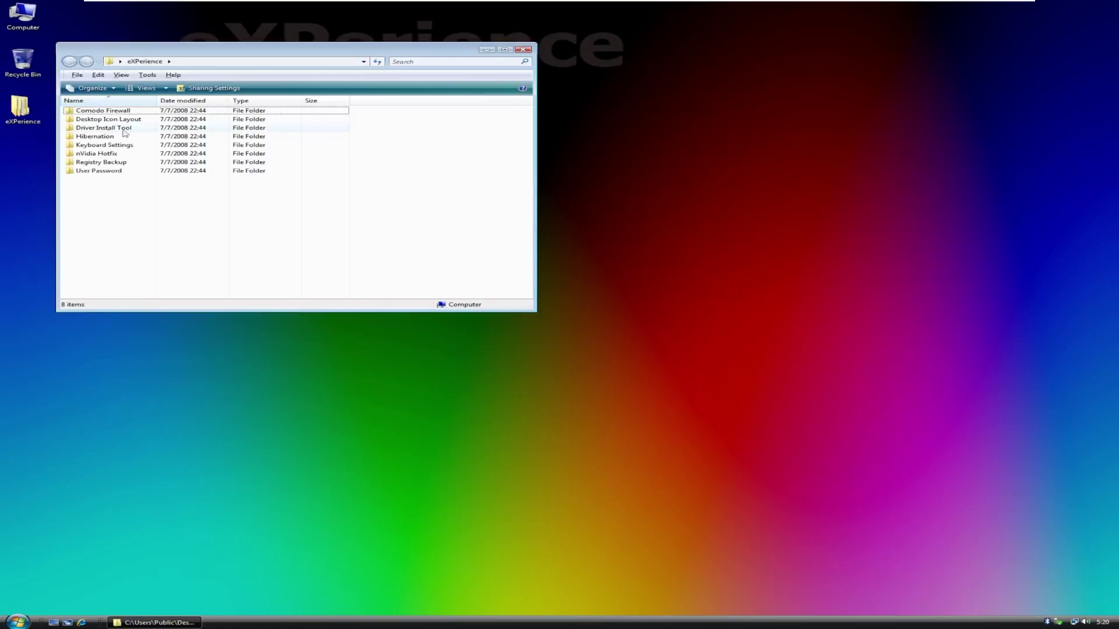
drag(210, 60, 274, 90)
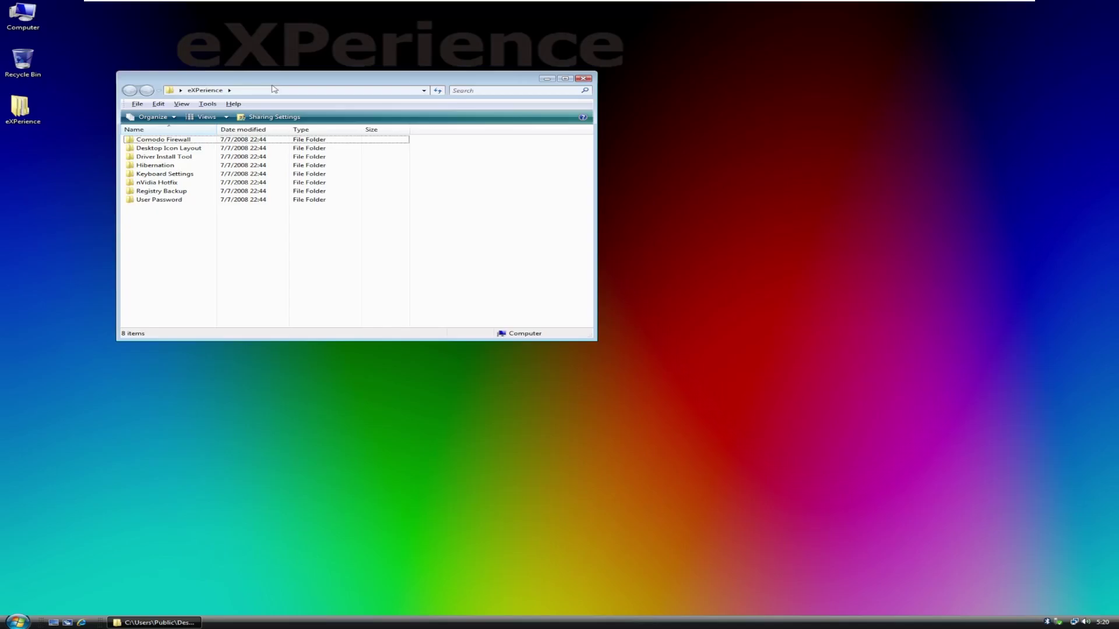
Step: Read the Comodo Firewall ReadMe note and return to eXPerience
double_click(223, 140)
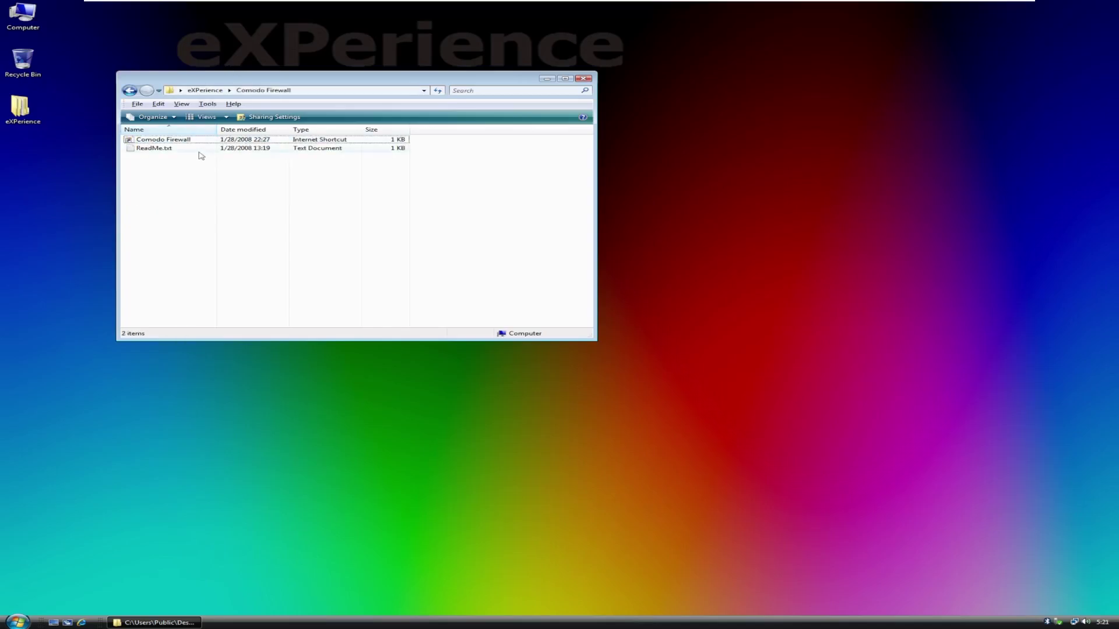
double_click(195, 150)
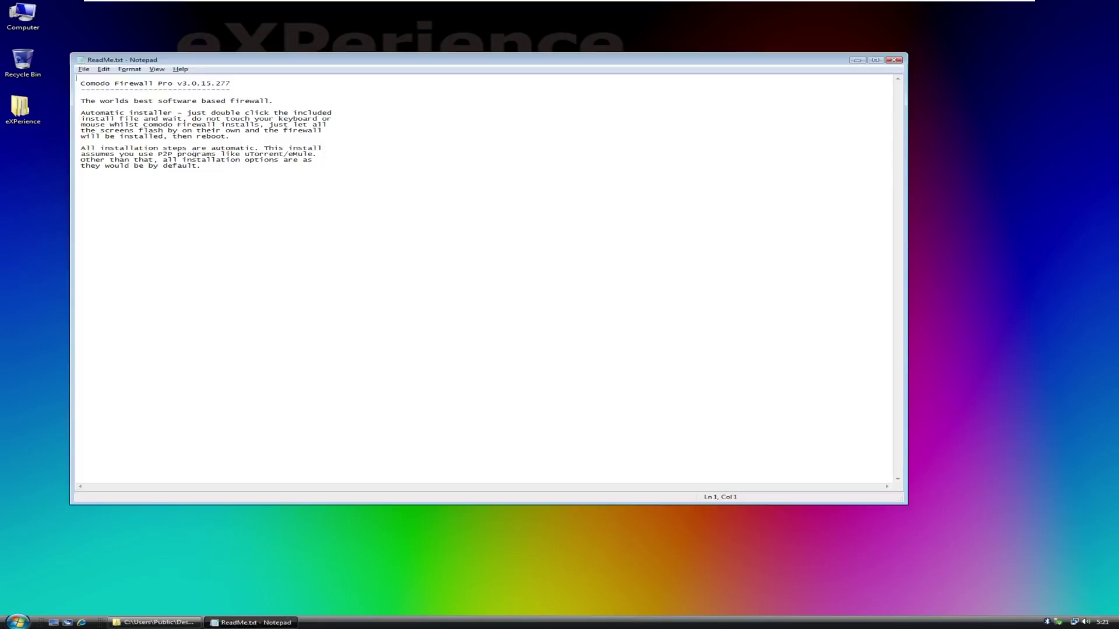
click(893, 60)
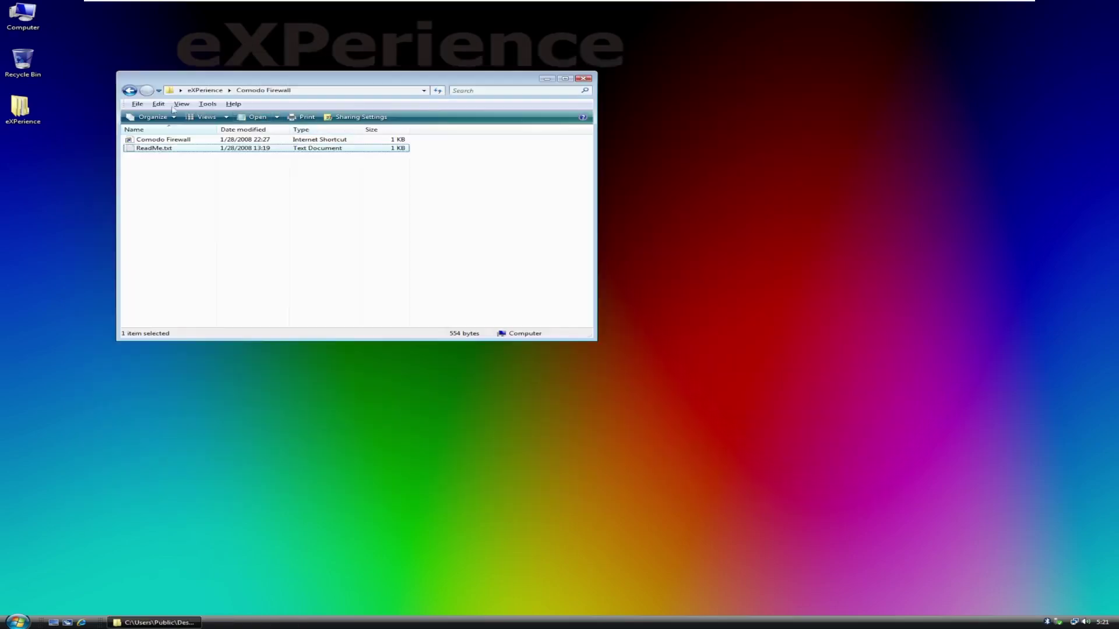
click(130, 91)
Step: Browse the Desktop Icon Layout, Hibernation, Keyboard Settings and nVidia Hotfix folders
double_click(167, 155)
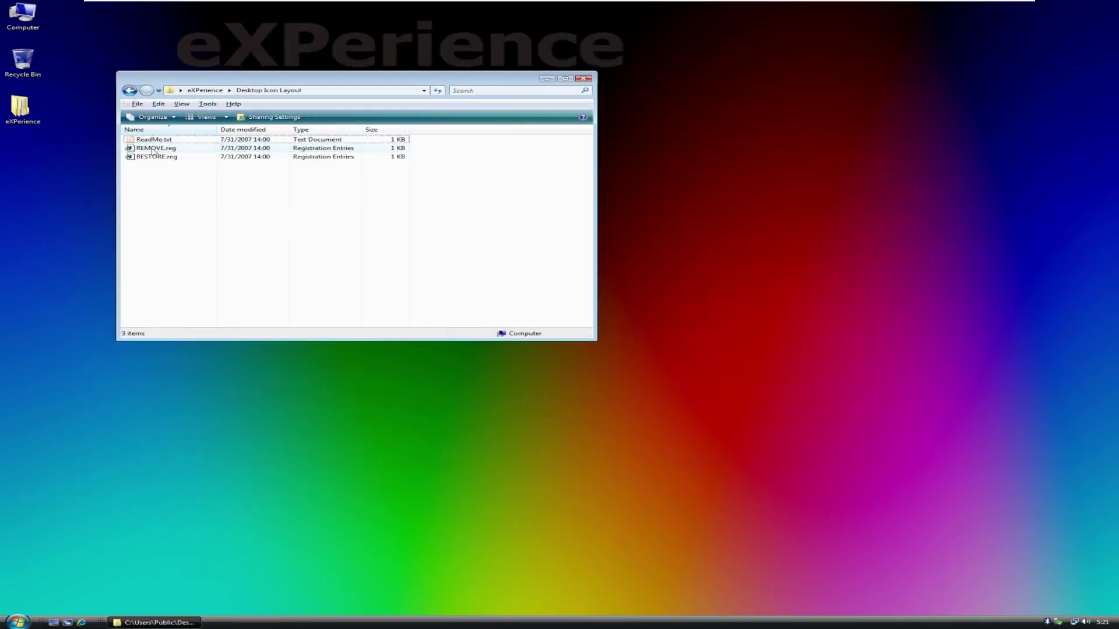
click(129, 90)
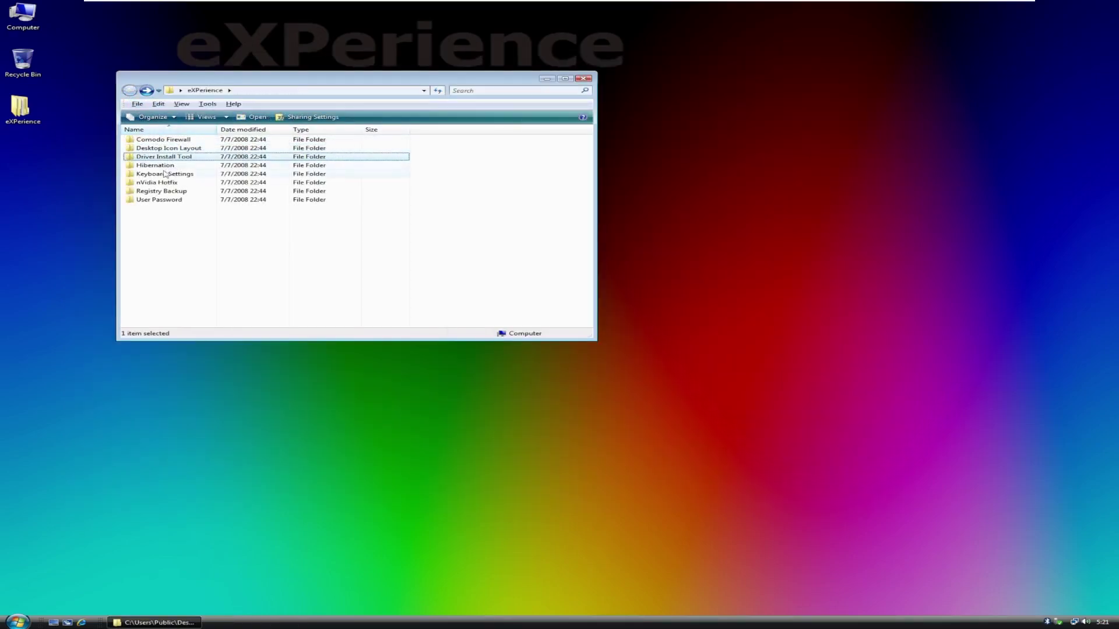
double_click(164, 166)
click(129, 90)
double_click(168, 174)
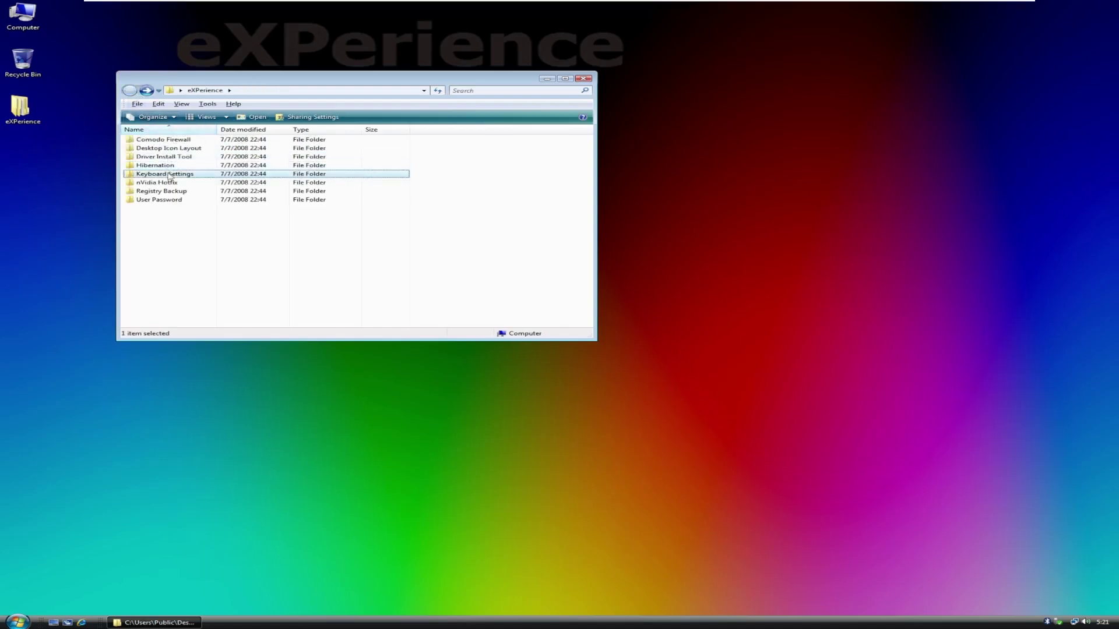
click(130, 90)
double_click(157, 182)
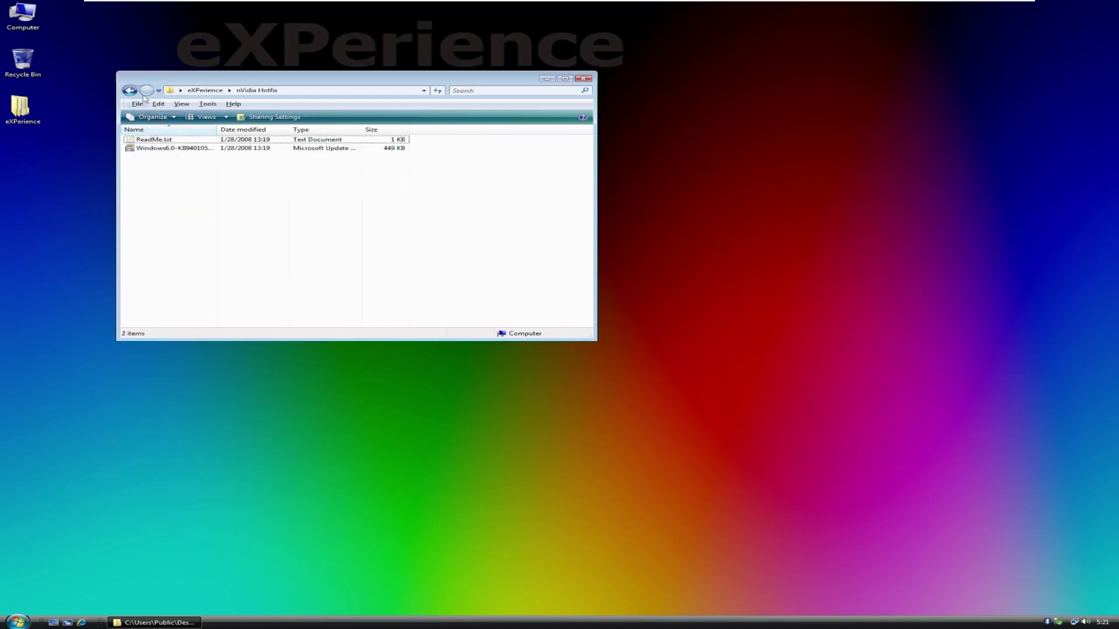
click(129, 91)
Step: Check Registry Backup, read the User Password ReadMe, then open Driver Install Tool
double_click(161, 192)
click(130, 90)
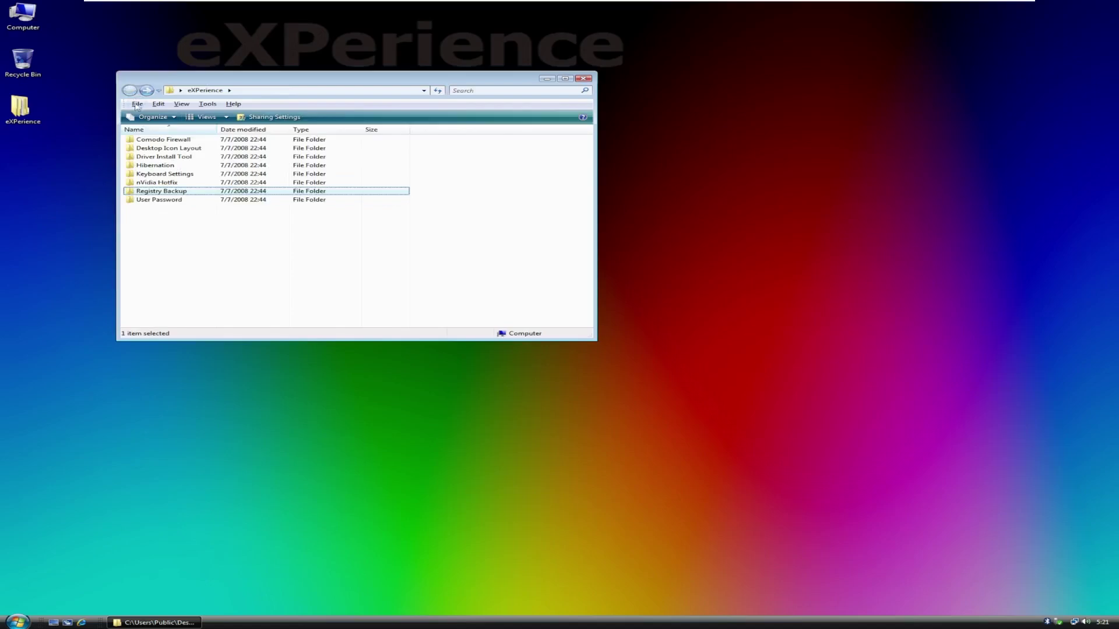
double_click(166, 192)
click(129, 90)
double_click(169, 201)
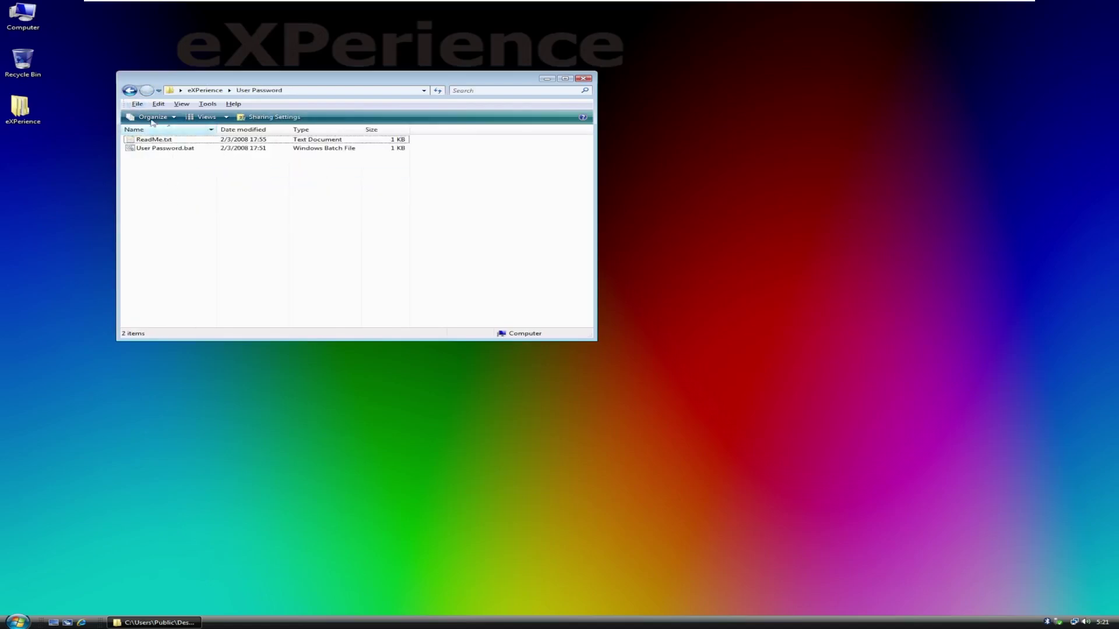
click(130, 90)
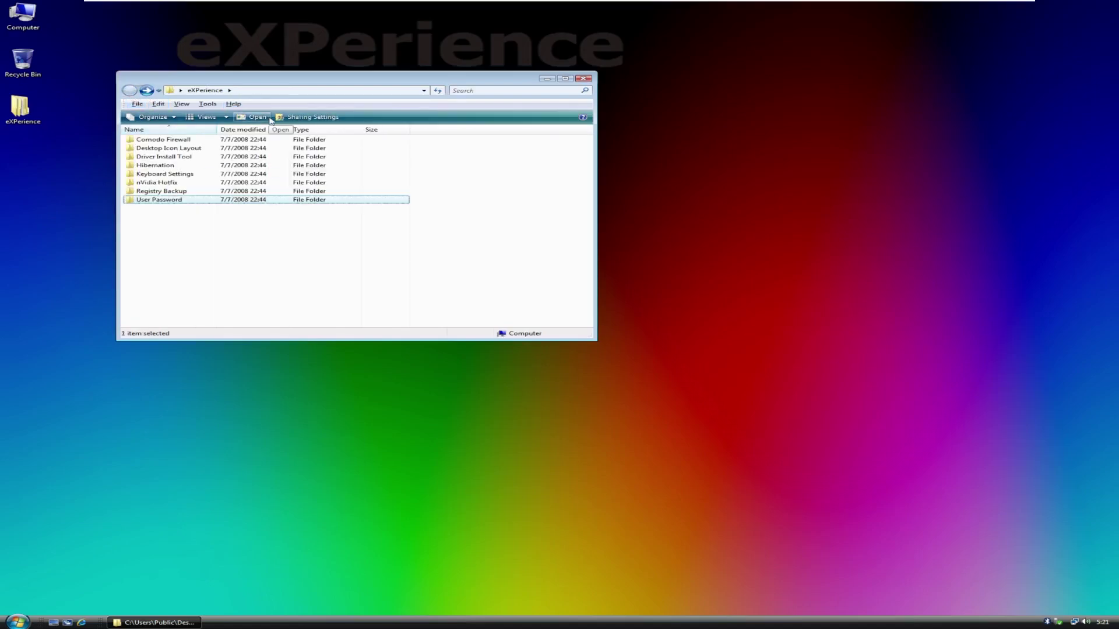
double_click(277, 200)
double_click(201, 141)
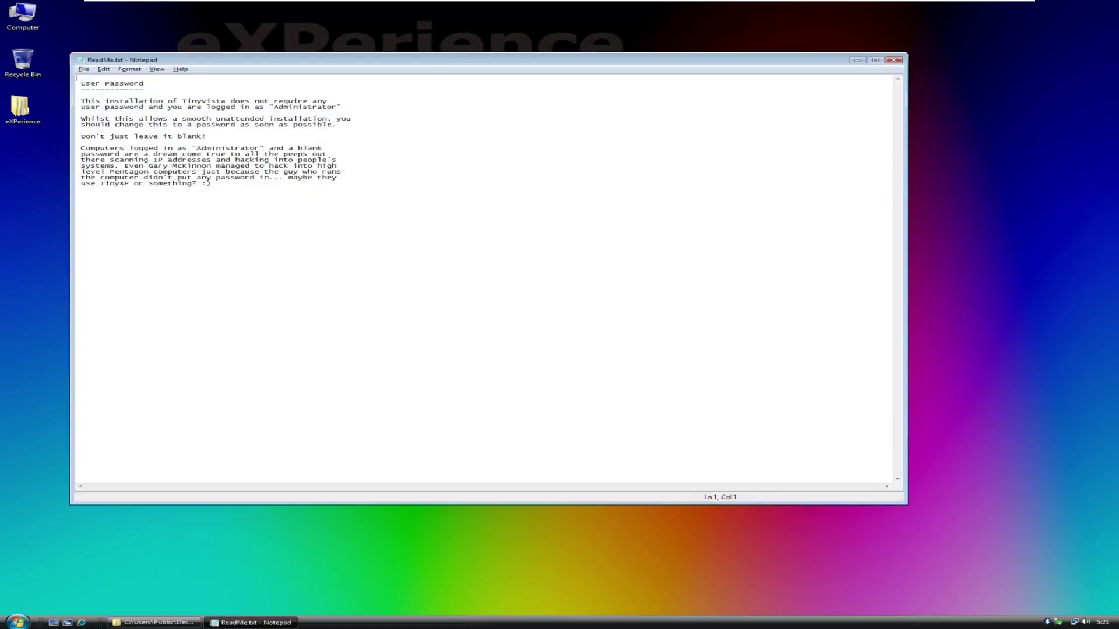
click(897, 61)
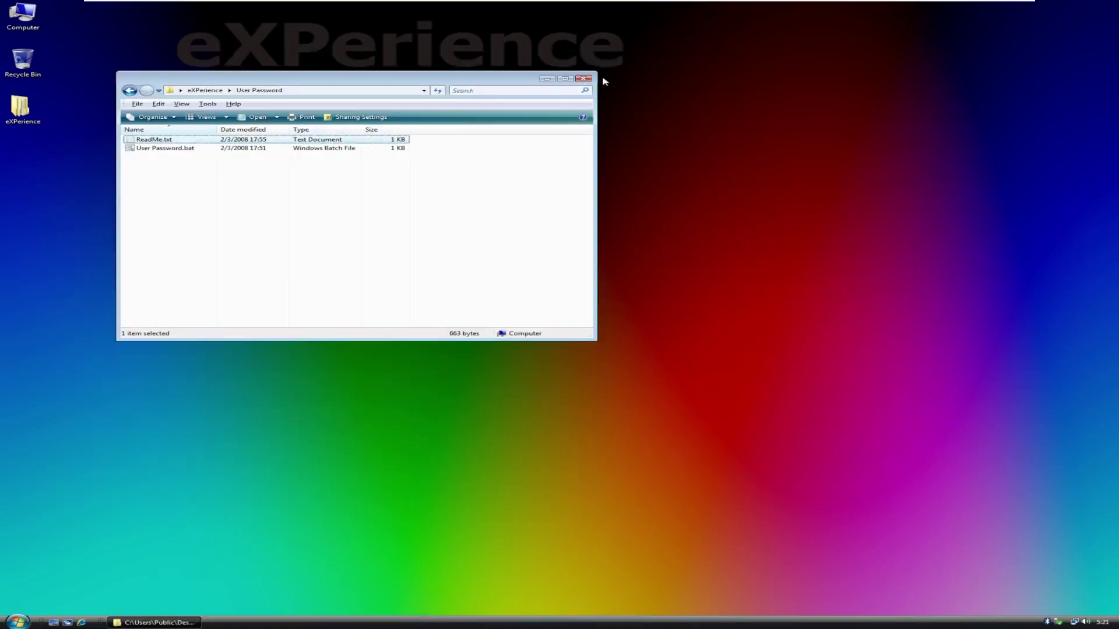
click(205, 90)
double_click(230, 156)
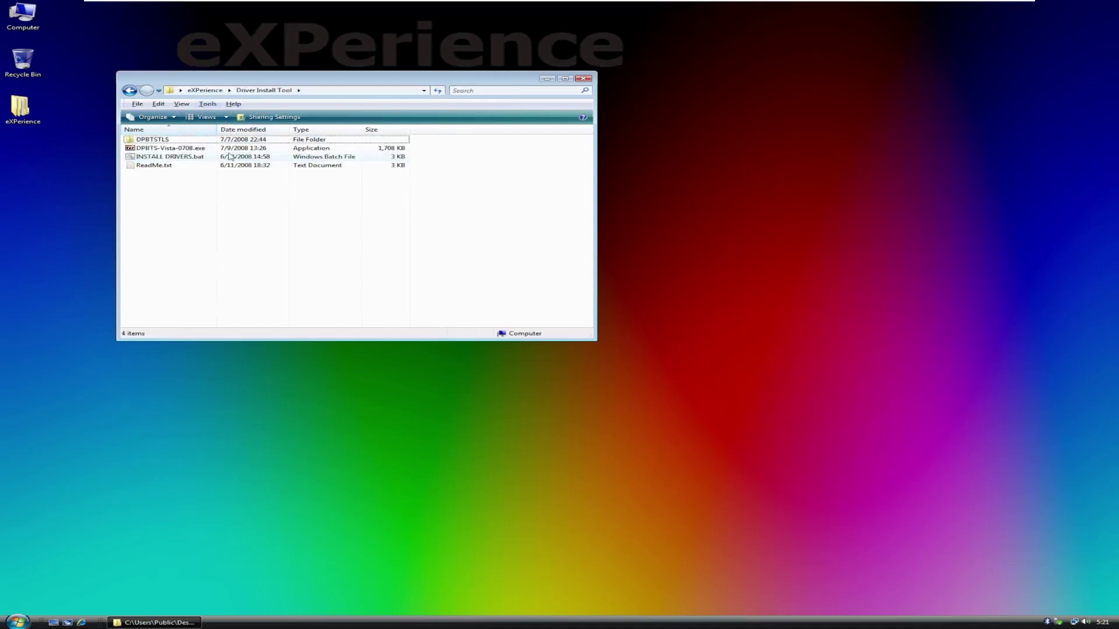
Step: Close the folder window and narrow the taskbar's Quick Launch area
click(583, 78)
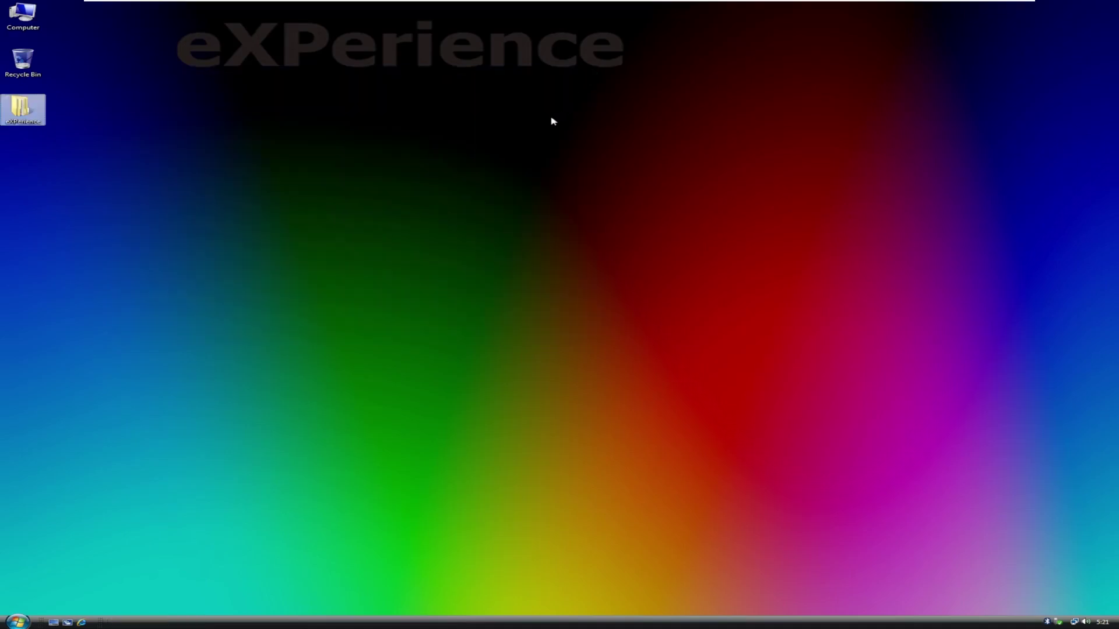
click(272, 216)
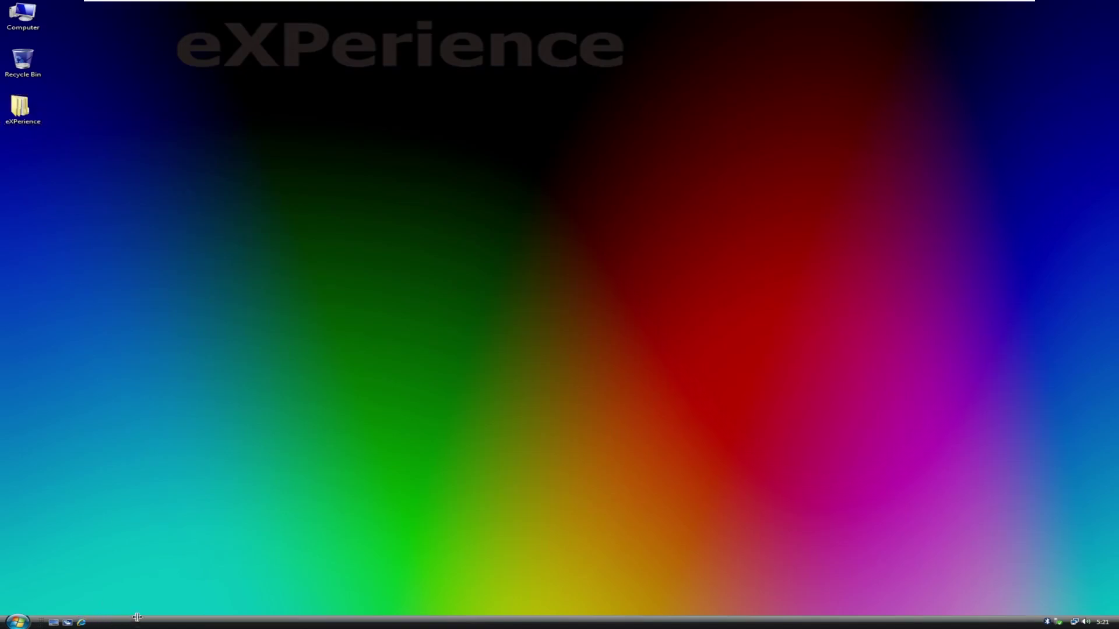
drag(137, 621, 95, 624)
Step: Check the date, raise the volume, and view network status from the tray
click(1103, 623)
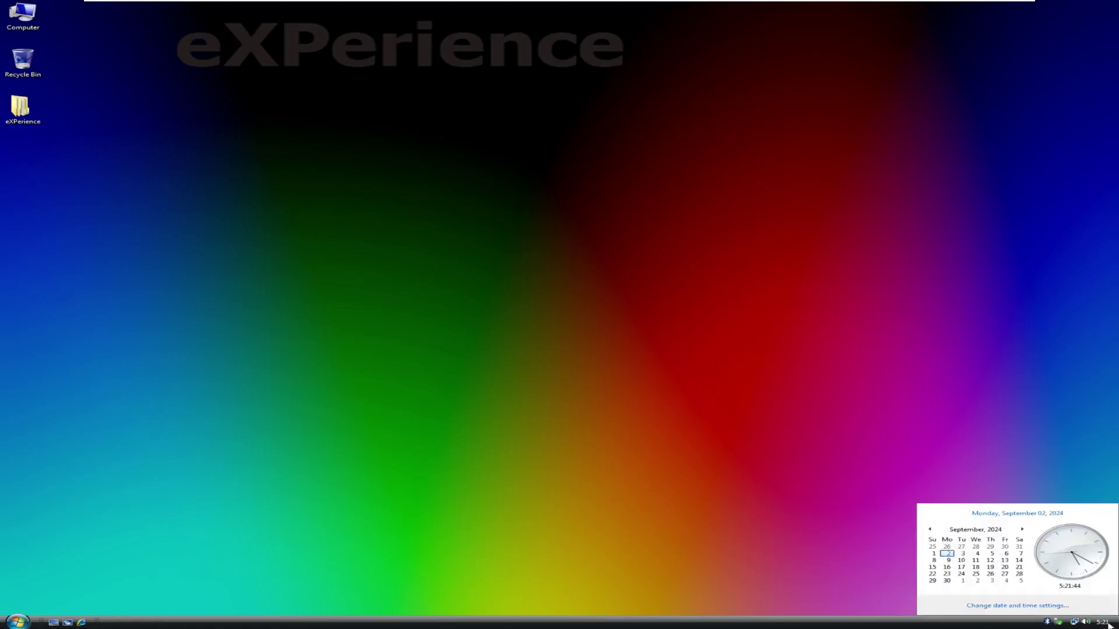
click(1107, 623)
click(1088, 623)
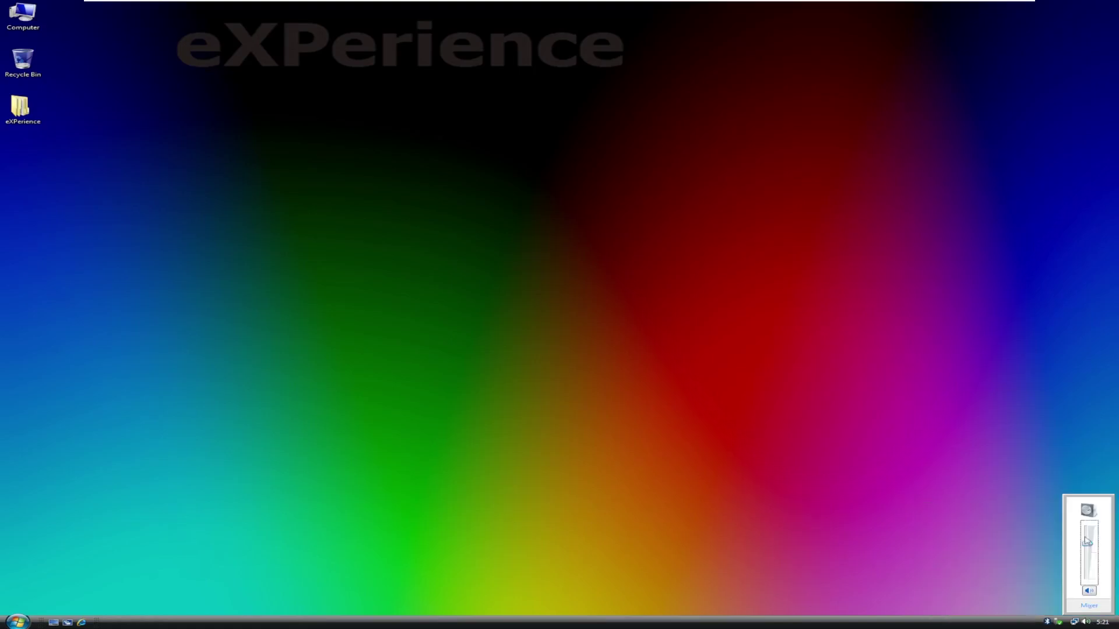
scroll(1087, 541, up, 3)
click(1074, 623)
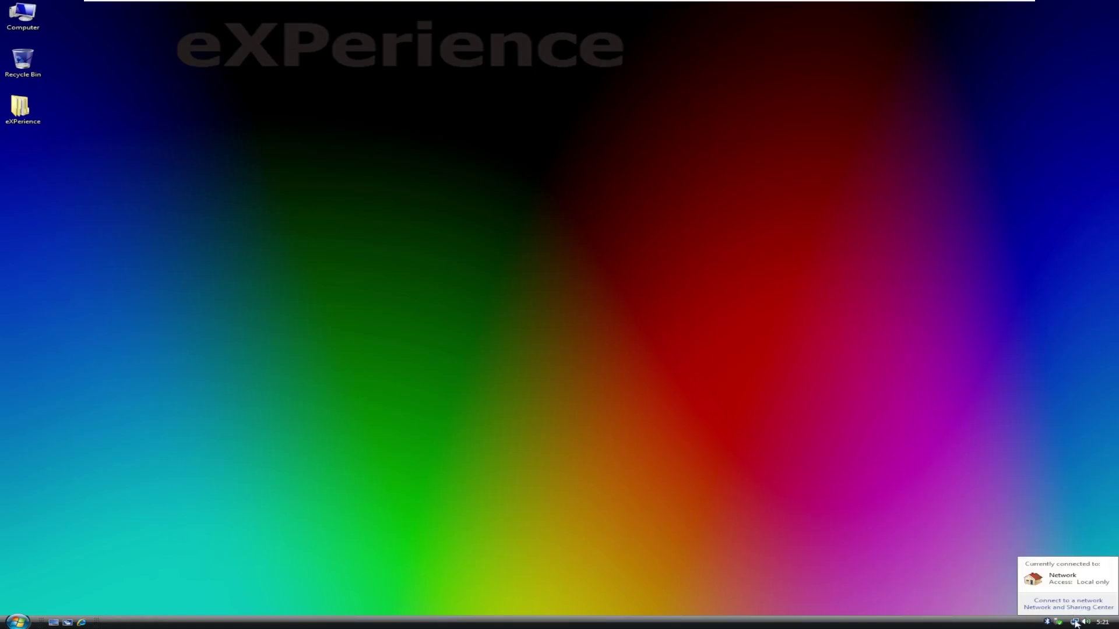
click(1075, 623)
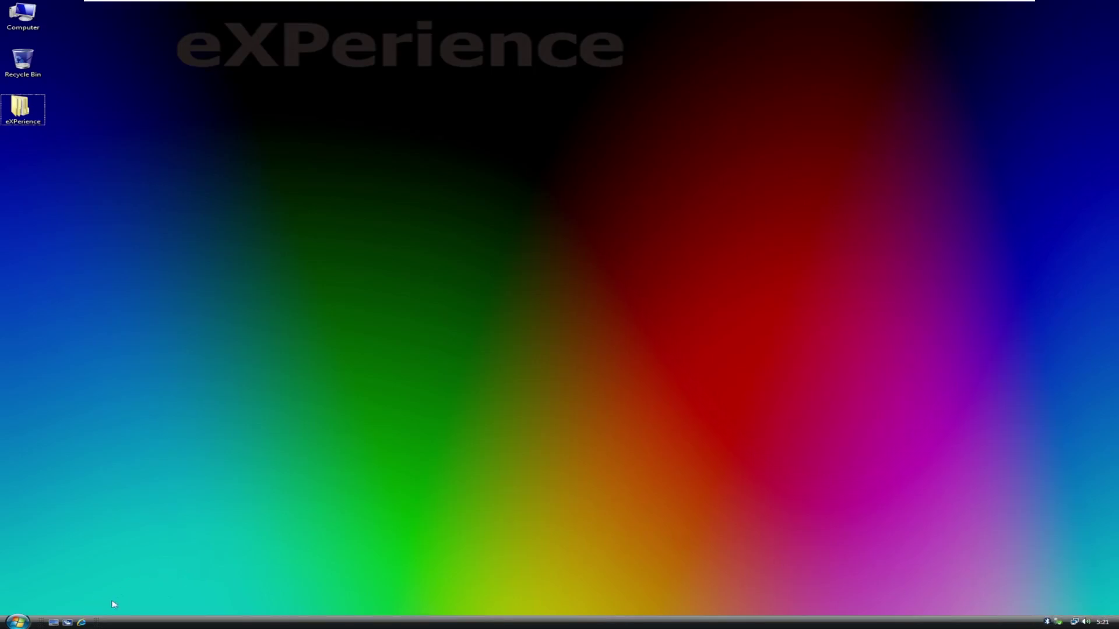
click(68, 623)
Step: Open Start, view the Windows Live and Notepad context menus, and expand Administrative Tools
click(18, 621)
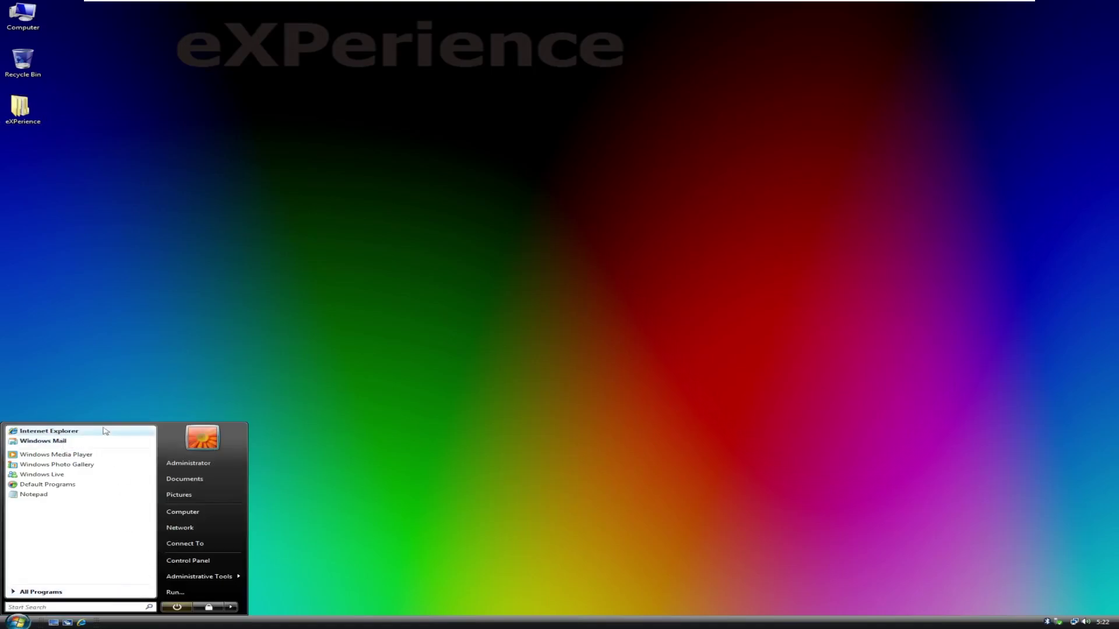
right_click(30, 476)
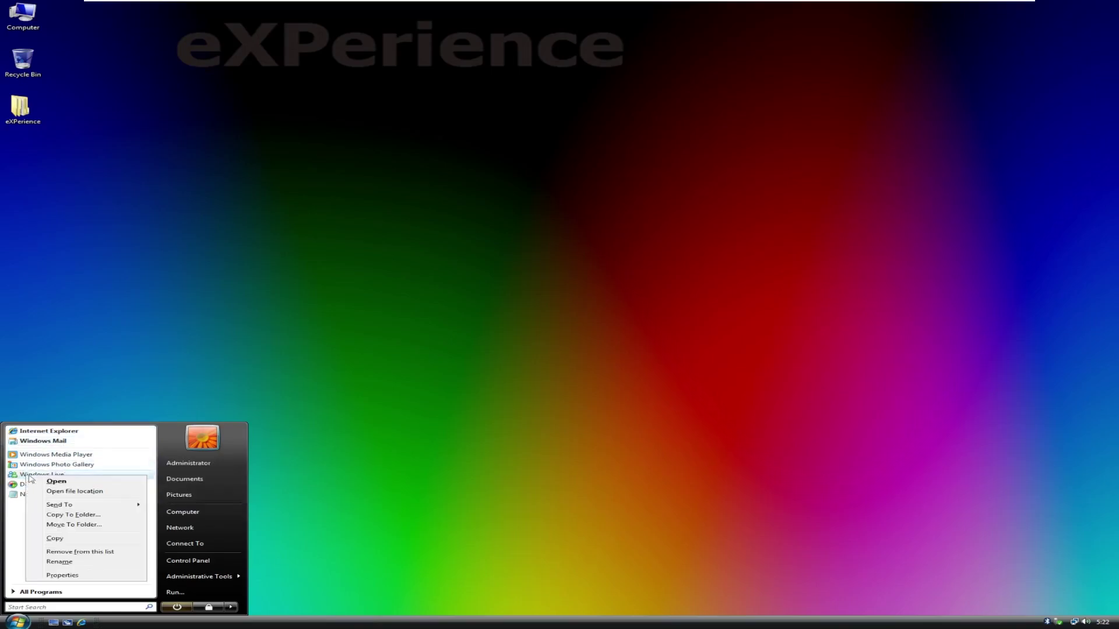
click(20, 530)
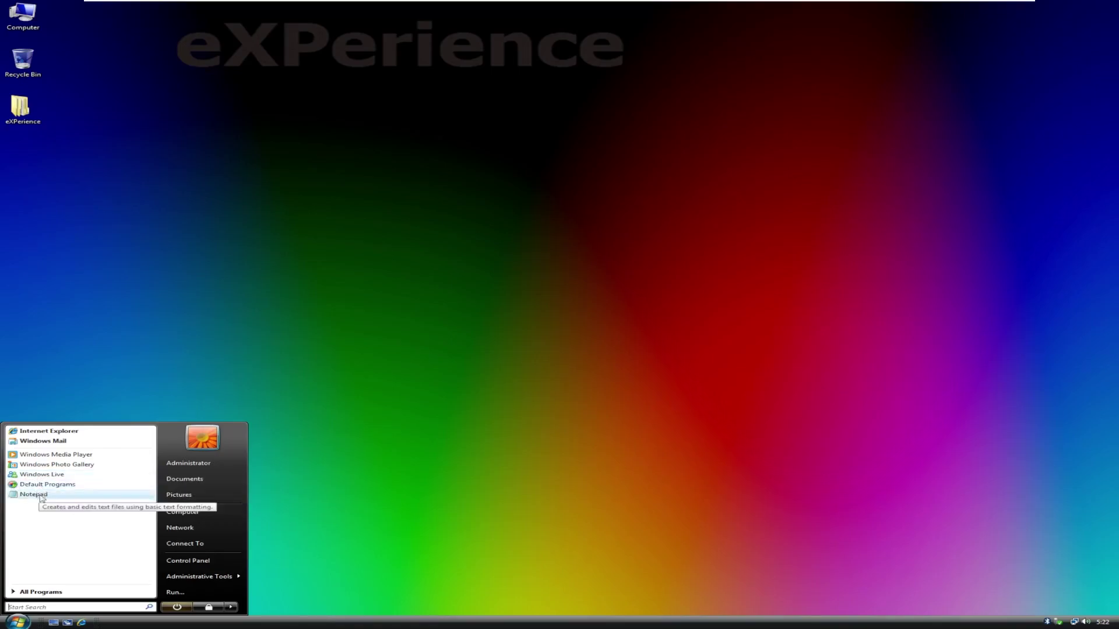
right_click(42, 498)
click(47, 513)
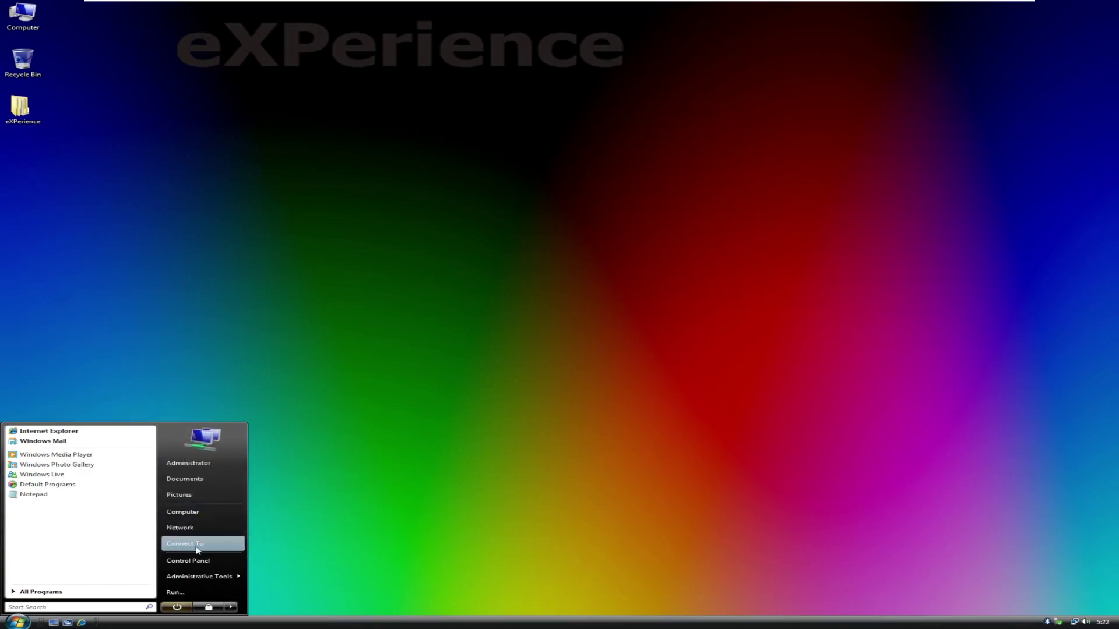
mouse_move(199, 576)
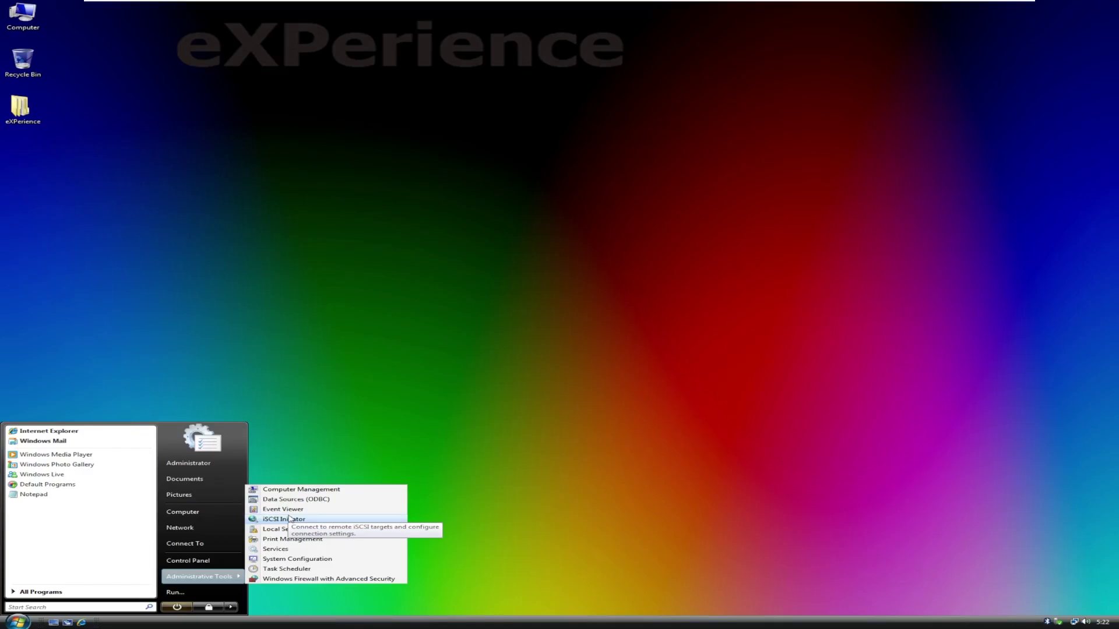
Step: Launch Internet Explorer from All Programs and view its Internet Options
click(41, 591)
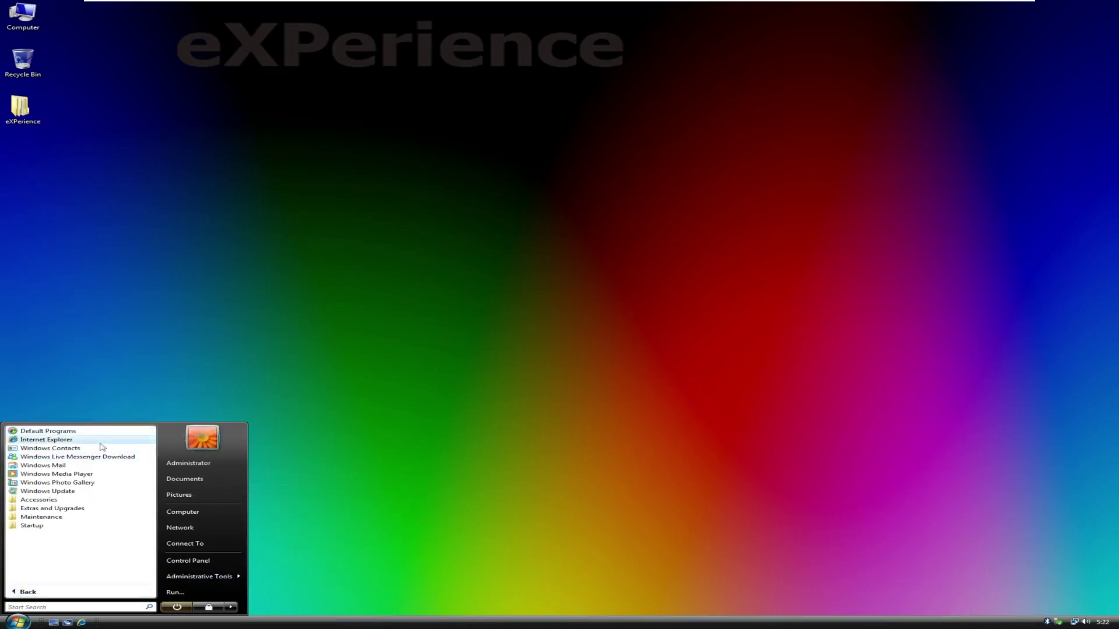
click(100, 442)
click(478, 55)
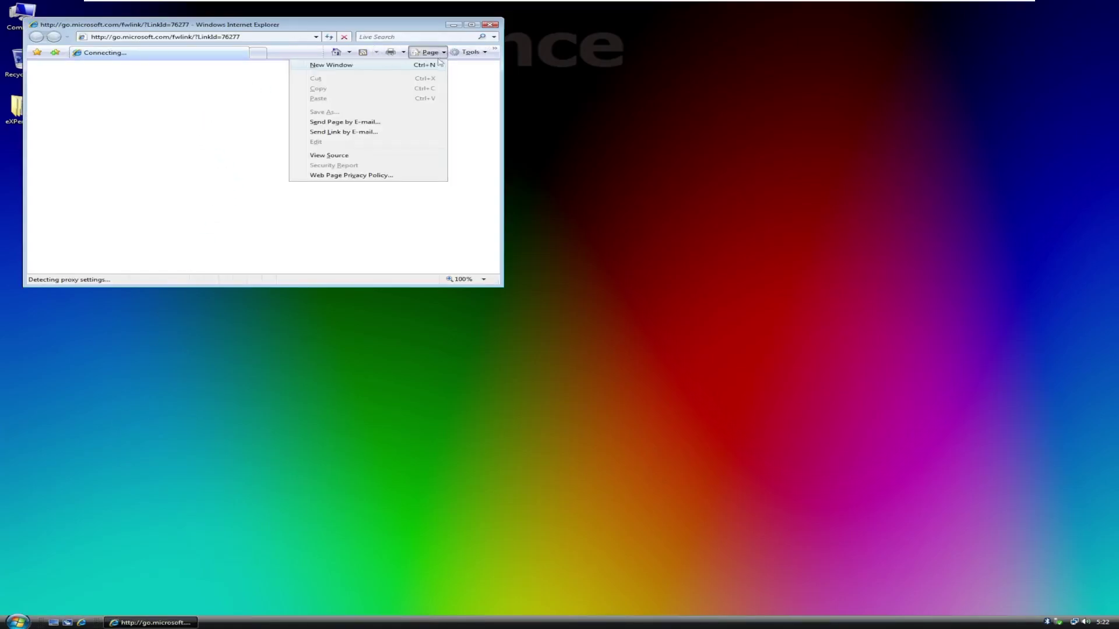
click(431, 156)
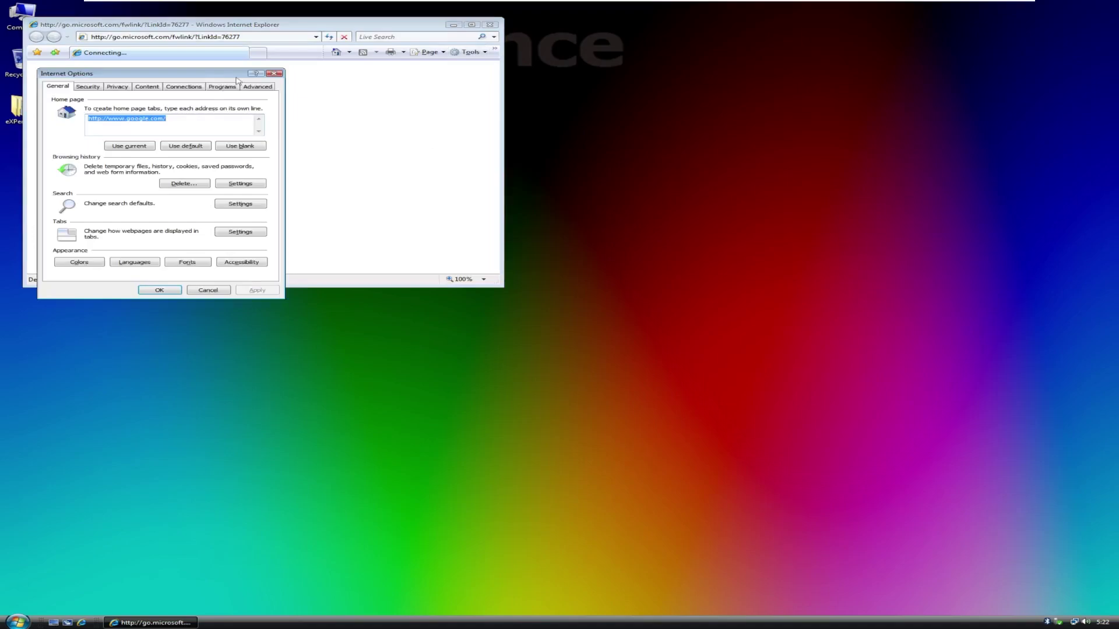
click(273, 74)
Step: View About Internet Explorer, close the browser, and open the Start menu
click(469, 52)
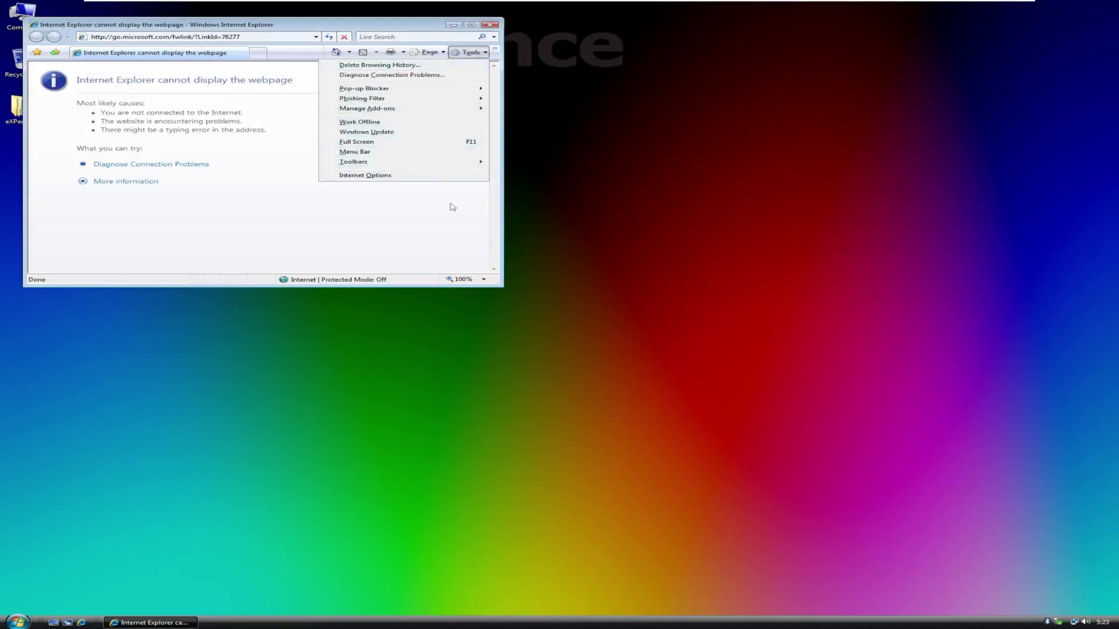
click(494, 50)
click(514, 65)
click(411, 123)
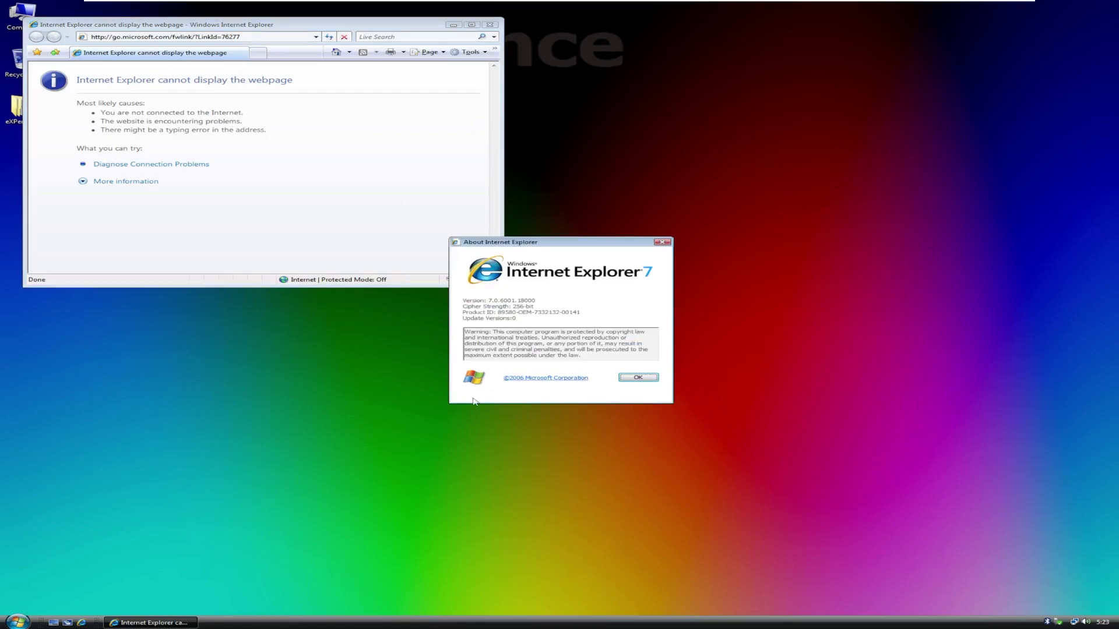
click(638, 377)
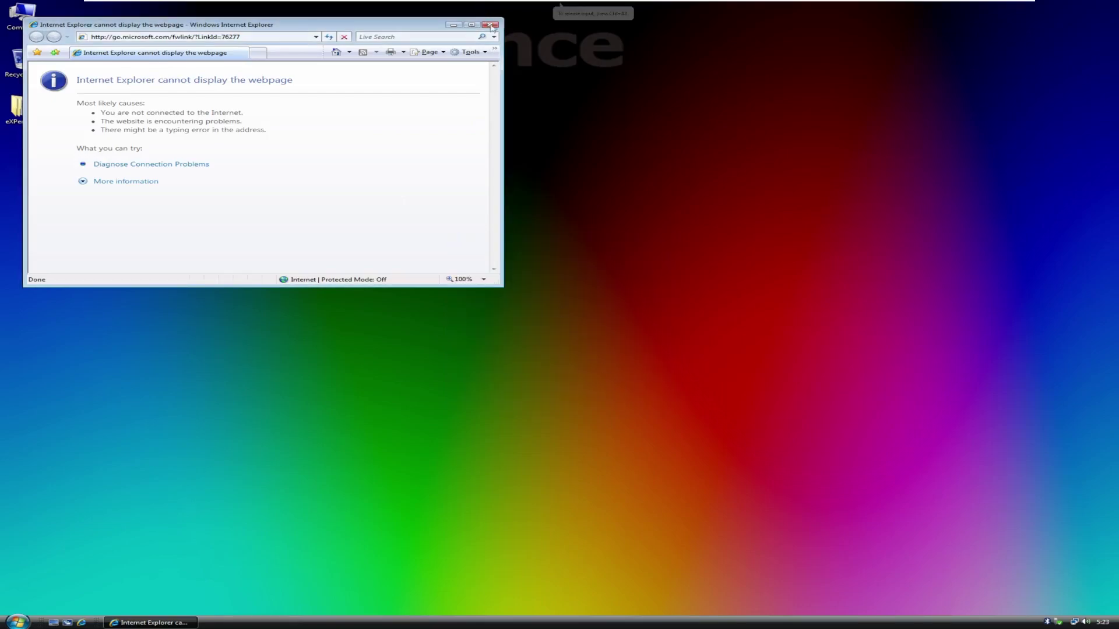
click(492, 25)
click(18, 621)
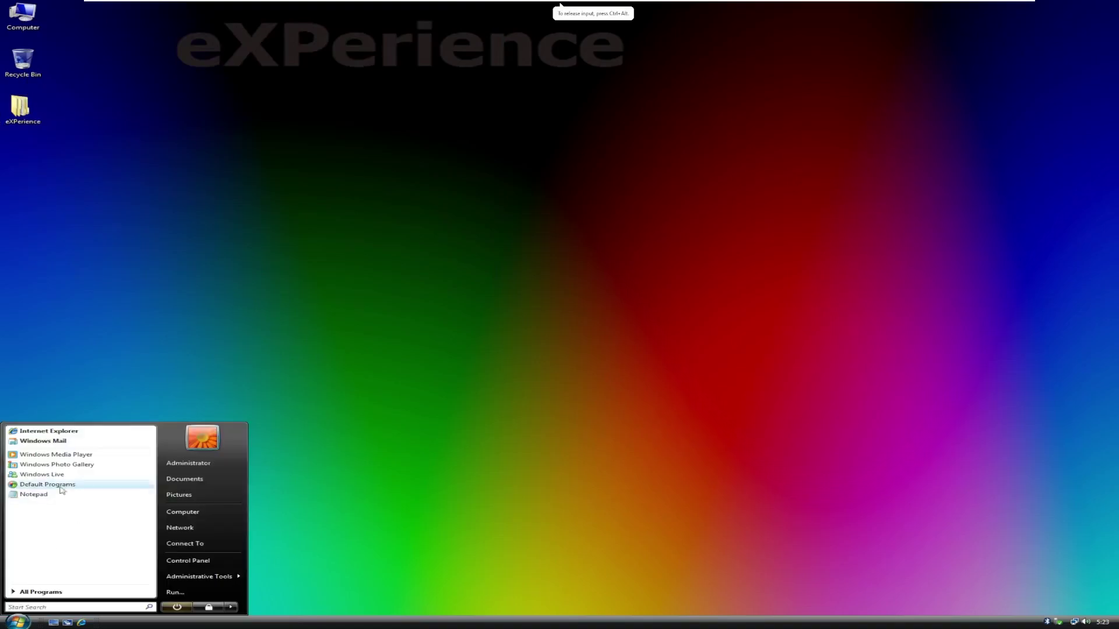
Step: View the Windows Live Messenger Download shortcut's properties, then expand Accessories in All Programs
click(53, 592)
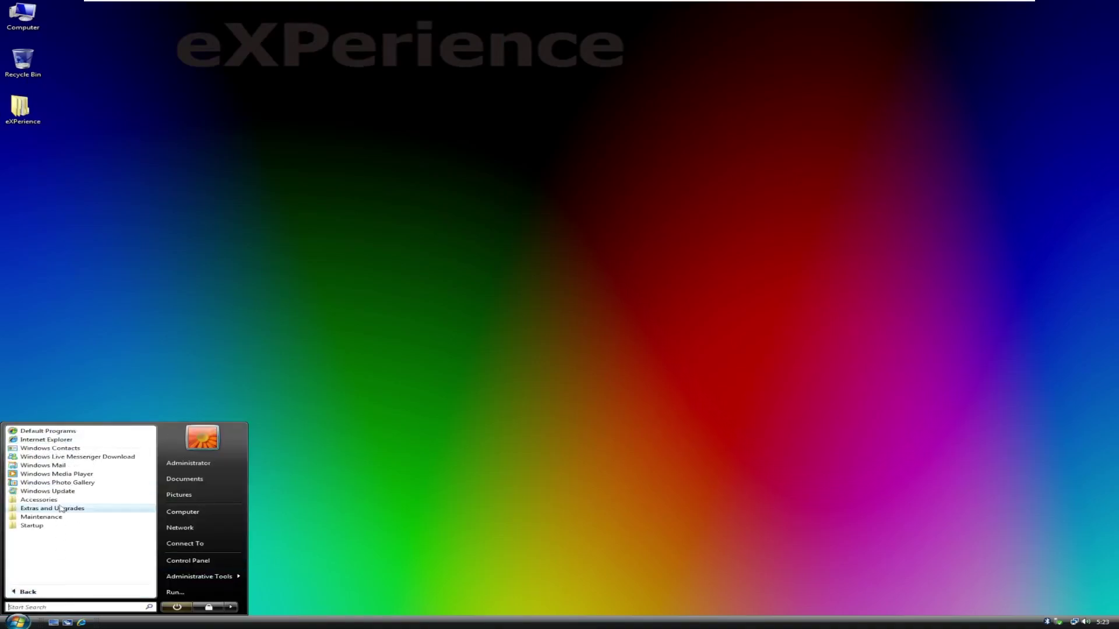
right_click(87, 459)
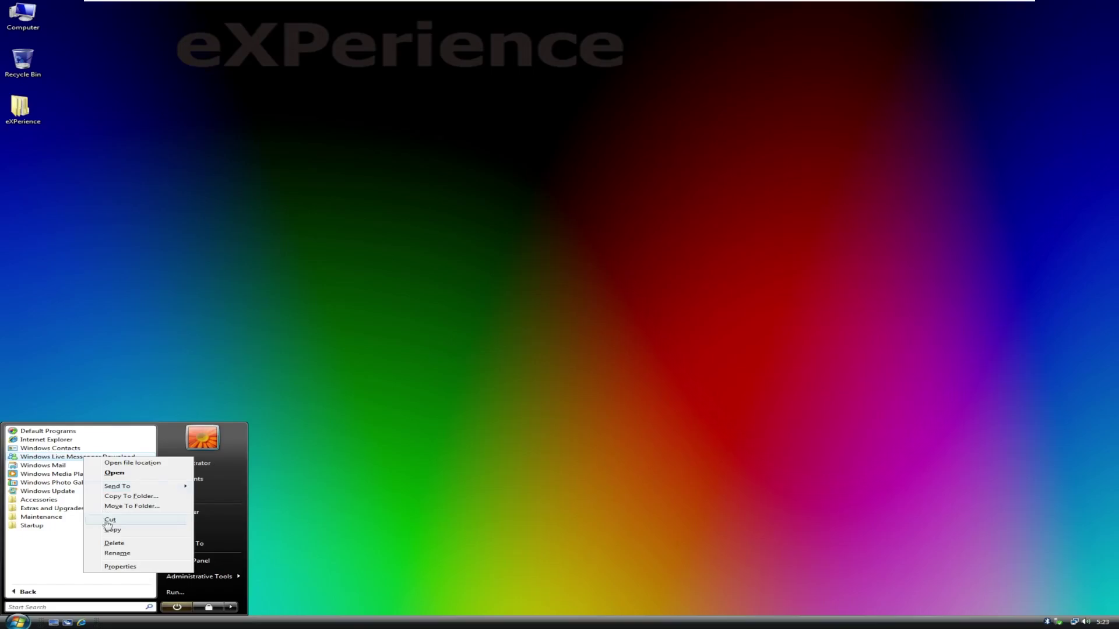
click(112, 567)
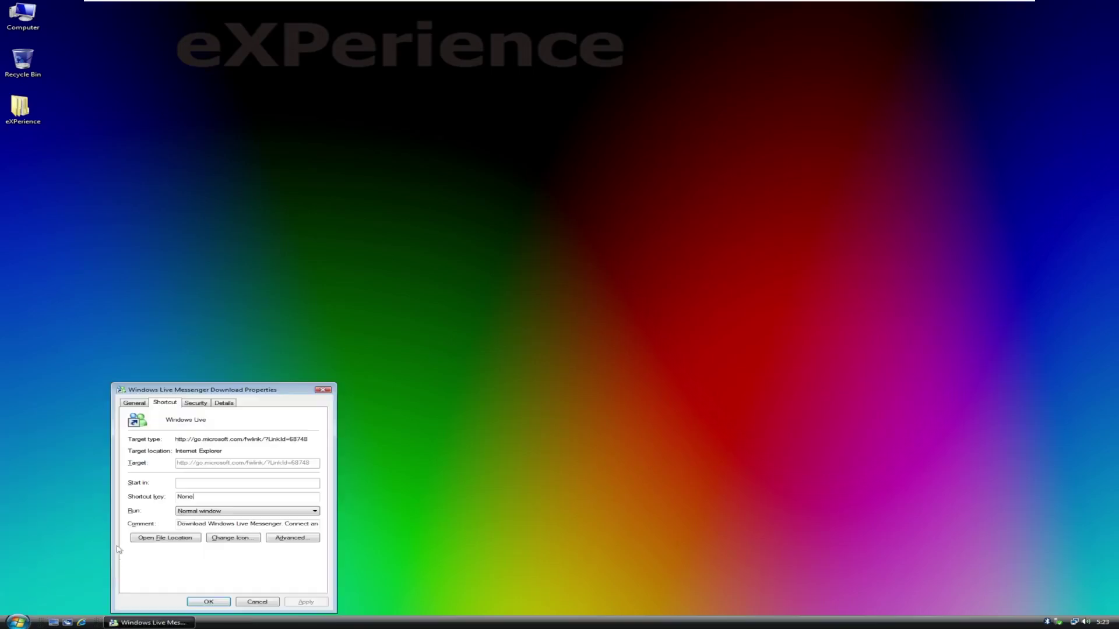
click(323, 390)
click(18, 621)
click(64, 593)
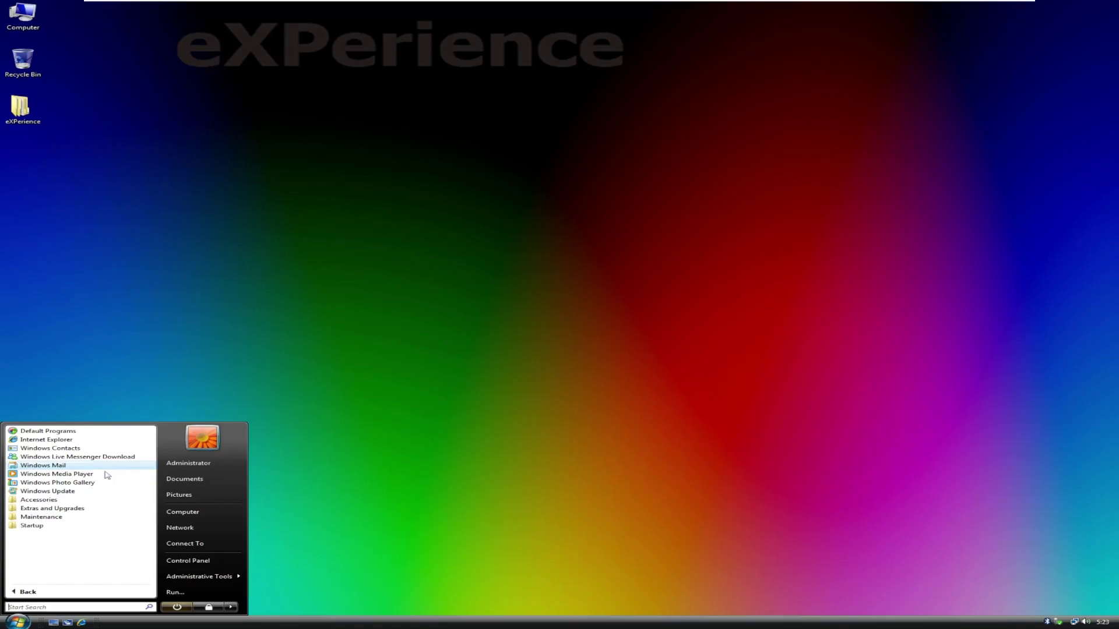
click(86, 499)
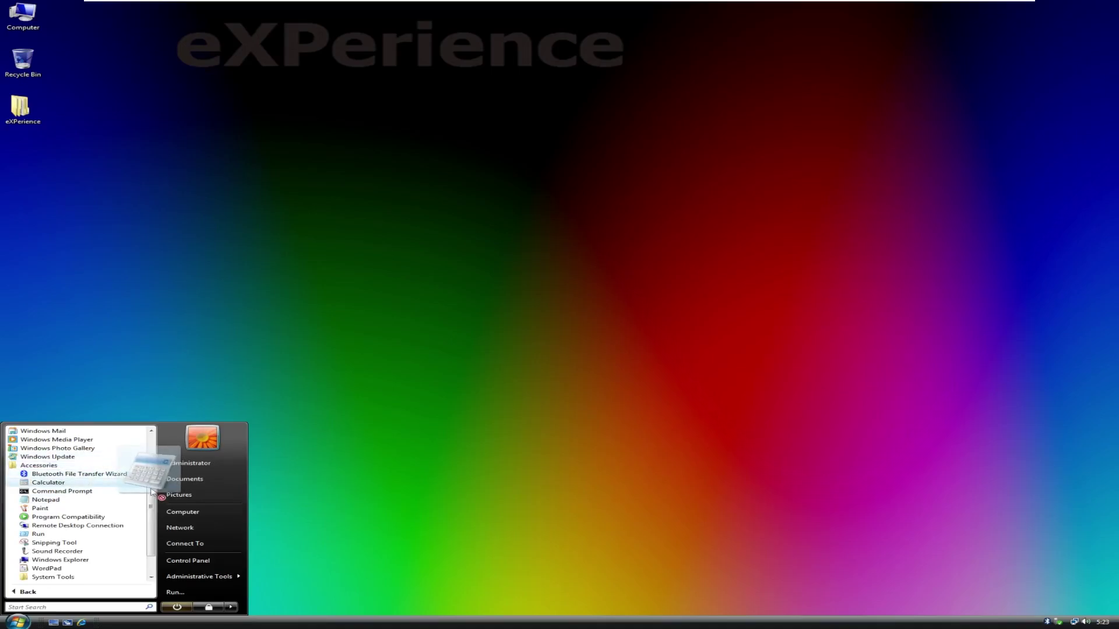
Step: Launch Paint, draw a freehand line, and close it without saving
scroll(146, 488, down, 1)
click(82, 484)
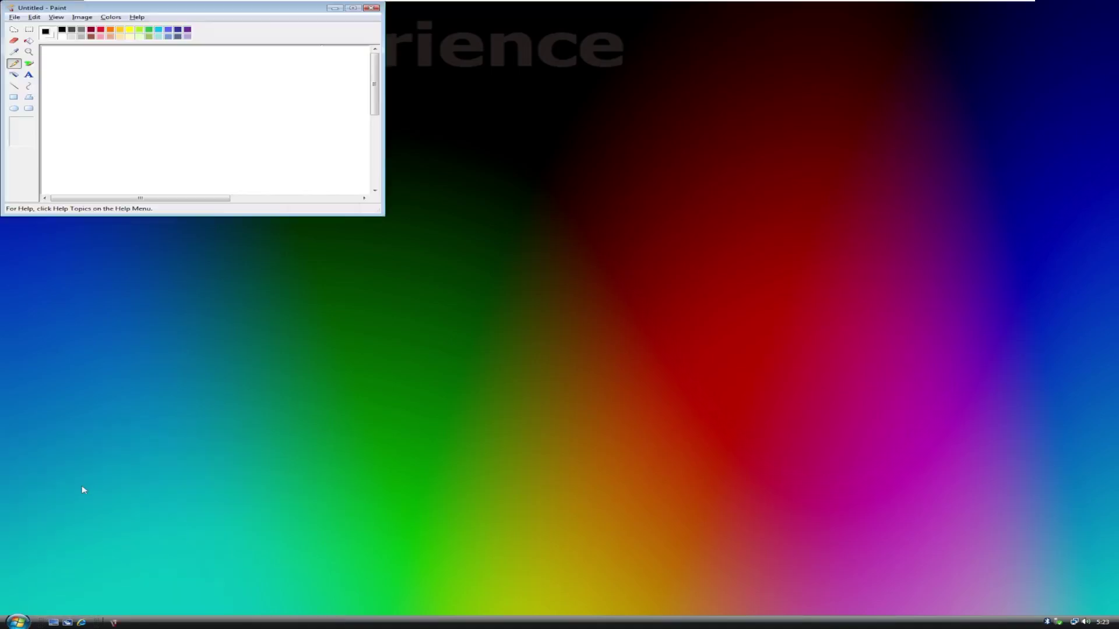
mouse_move(127, 100)
mouse_down()
mouse_move(200, 66)
mouse_move(81, 91)
mouse_move(81, 123)
mouse_move(282, 87)
mouse_up()
click(372, 9)
click(215, 113)
Step: Expand Accessories, System Tools, Extras and Upgrades, Maintenance and Startup in All Programs
click(17, 621)
click(35, 591)
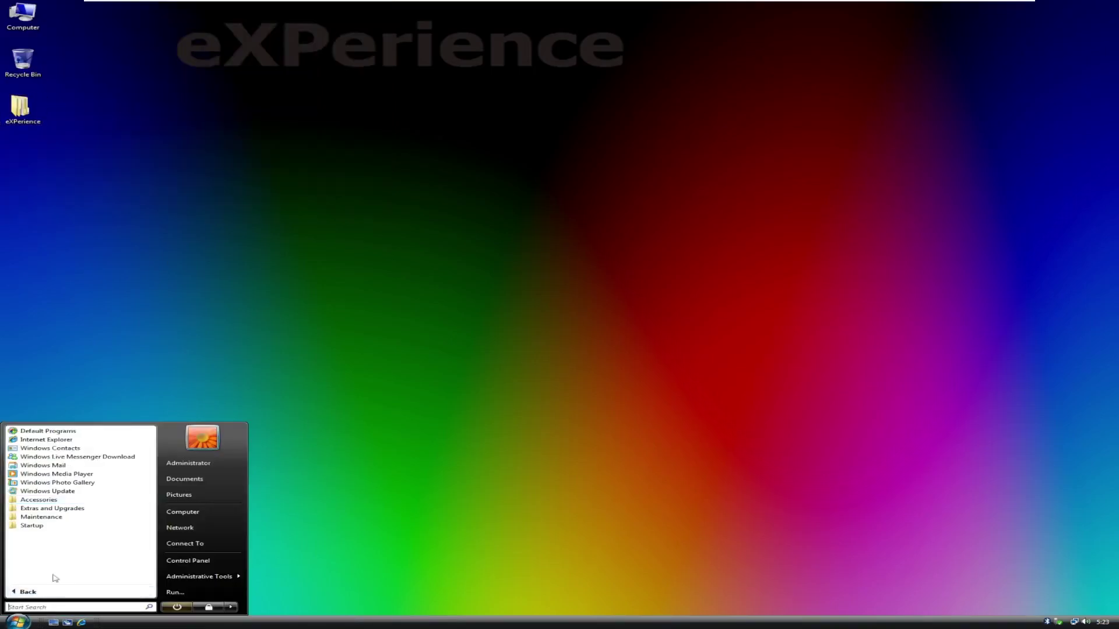
click(47, 501)
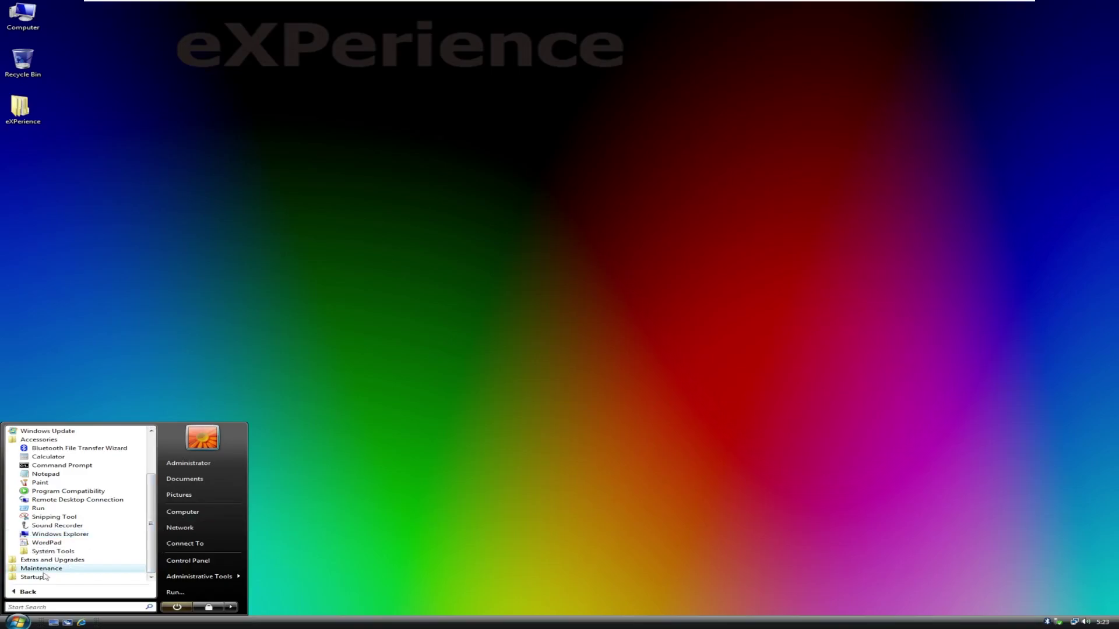
click(52, 551)
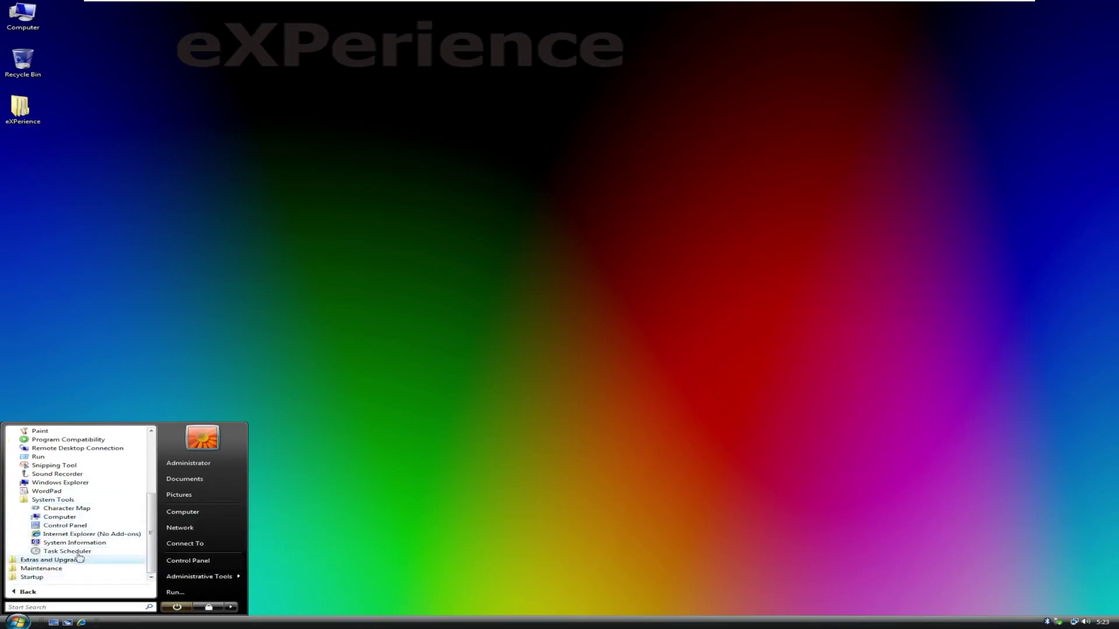
click(50, 560)
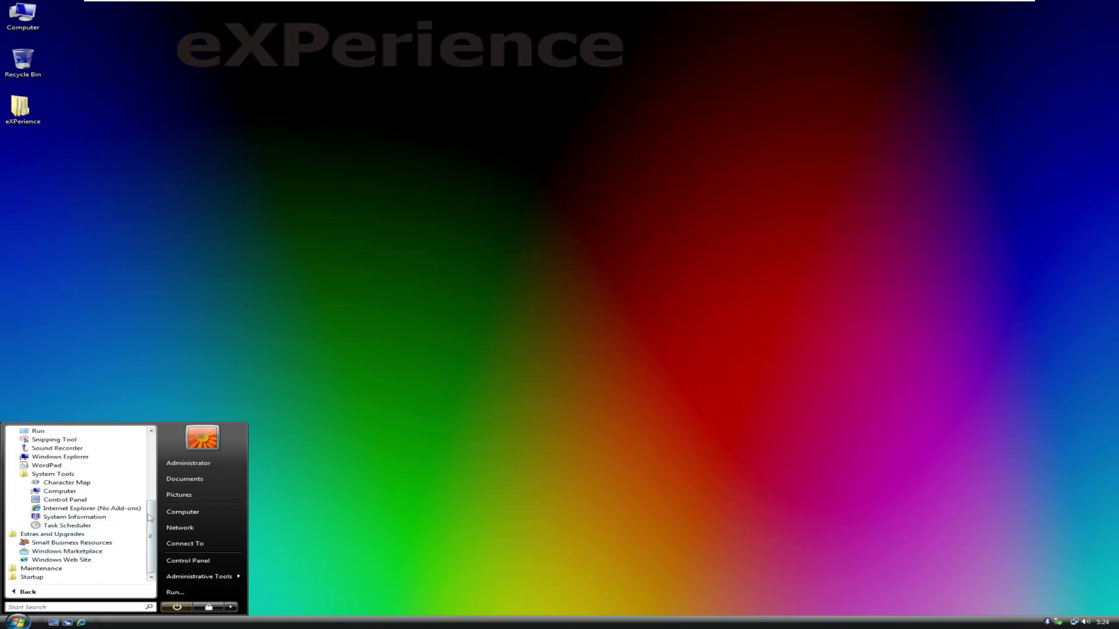
click(76, 570)
click(77, 577)
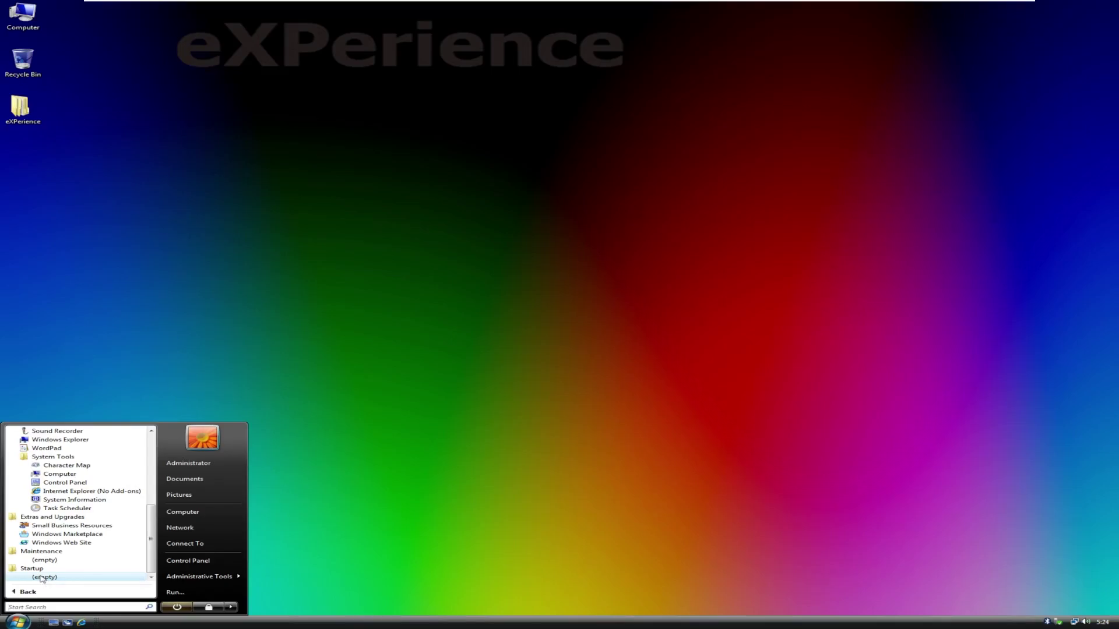
Step: Open Desktop Background settings via the desktop's Personalize option
click(190, 267)
right_click(168, 468)
click(205, 548)
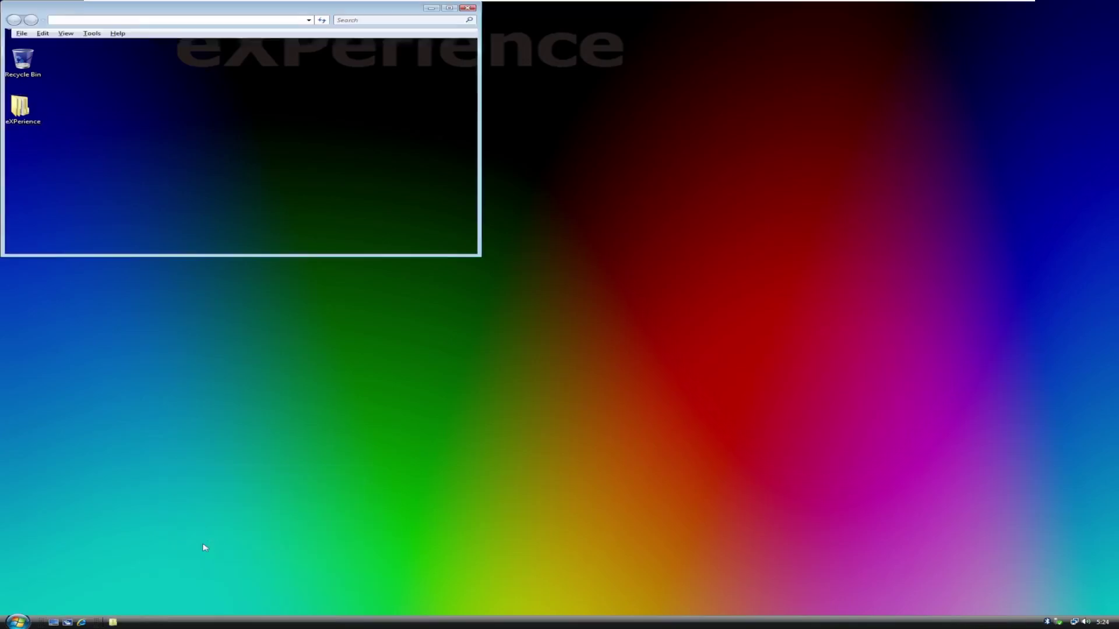
click(182, 90)
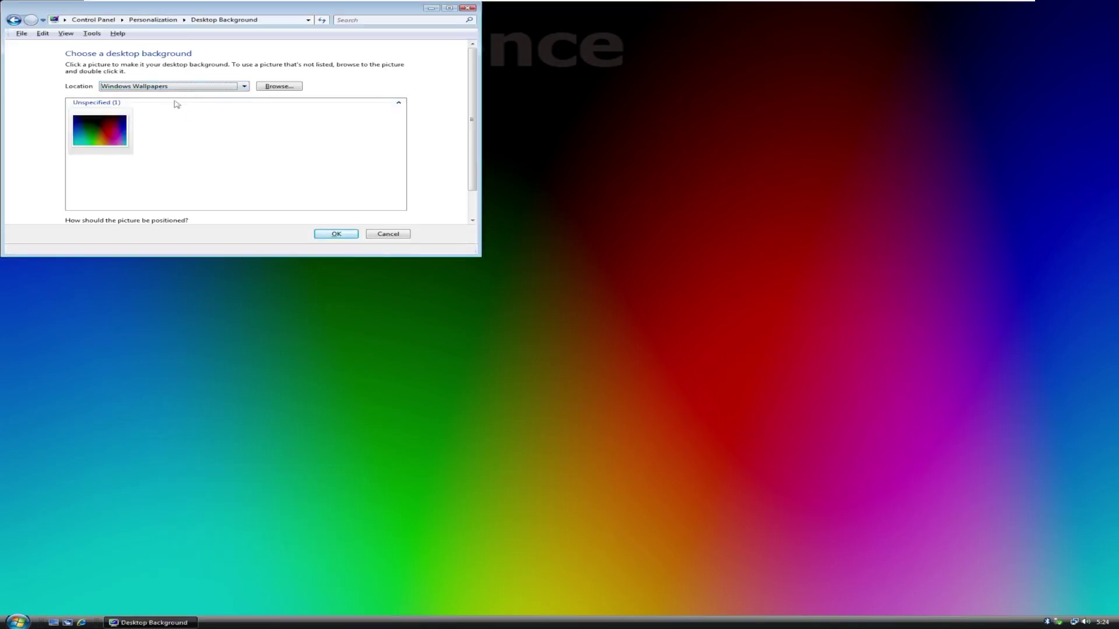
Step: Switch the picture location to Solid Colors and preview a navy desktop
click(146, 87)
key(Down)
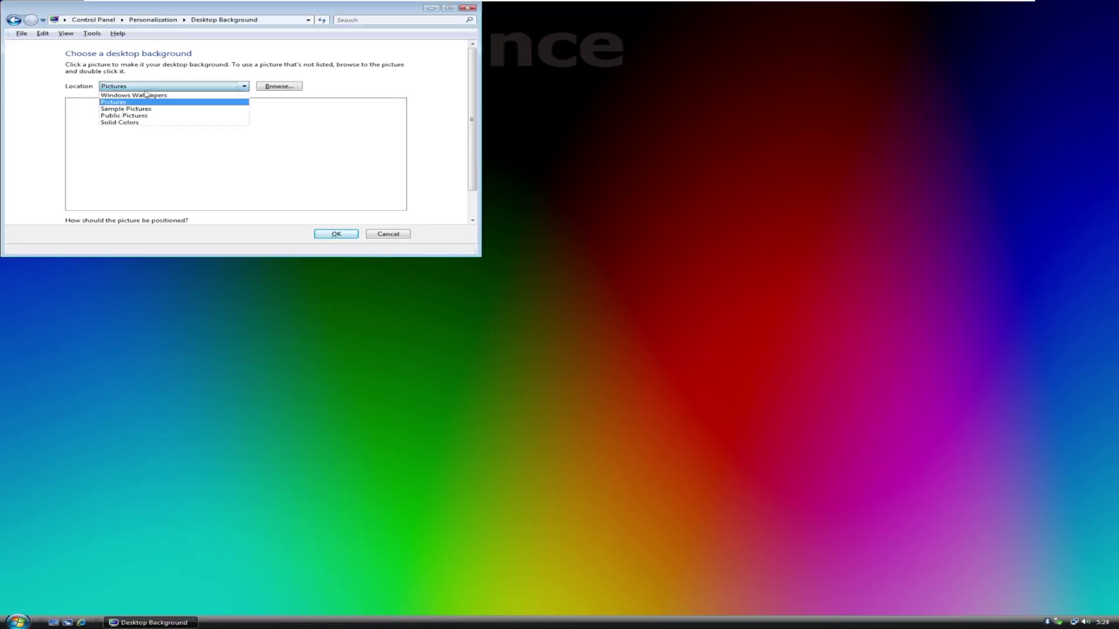
click(146, 94)
click(145, 88)
click(135, 116)
click(143, 87)
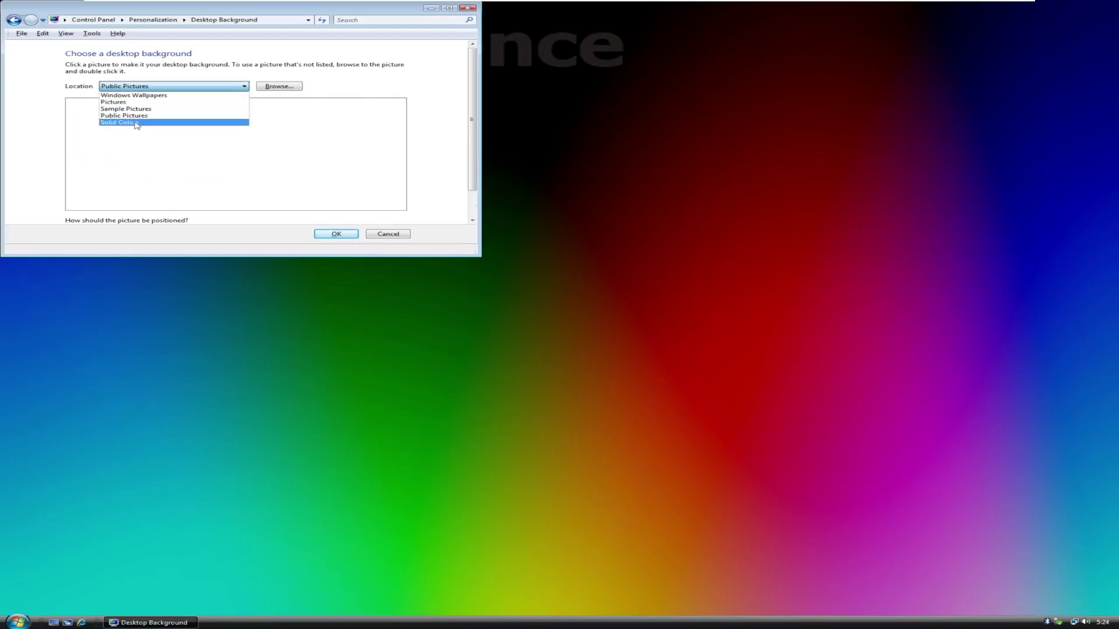
click(136, 123)
click(331, 116)
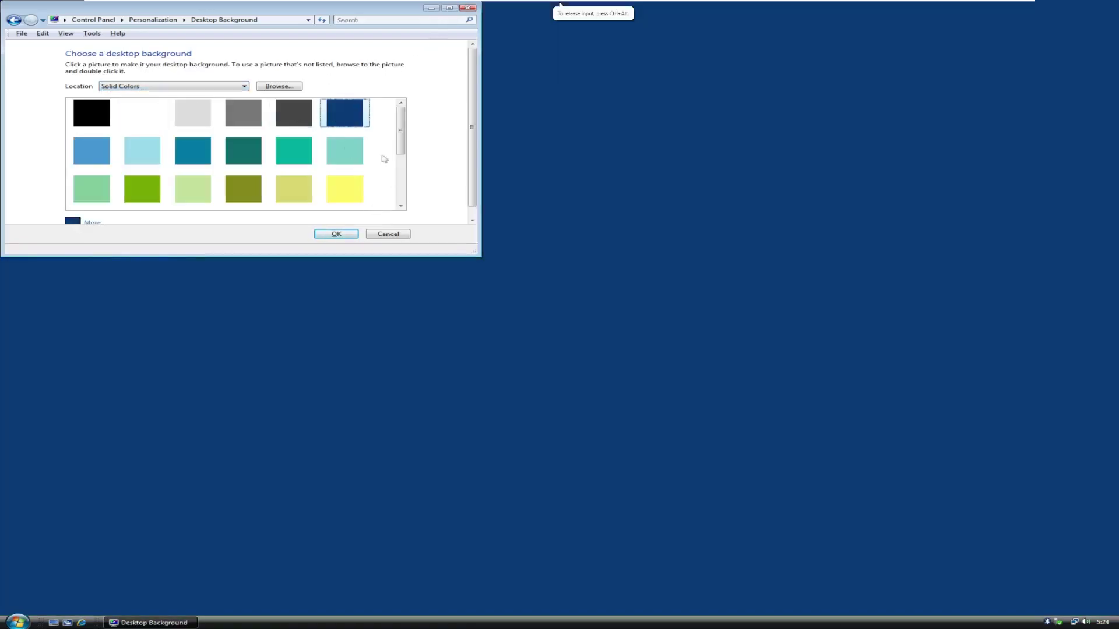
Step: Restore the rainbow wallpaper from Pictures and confirm with OK
click(205, 88)
click(164, 103)
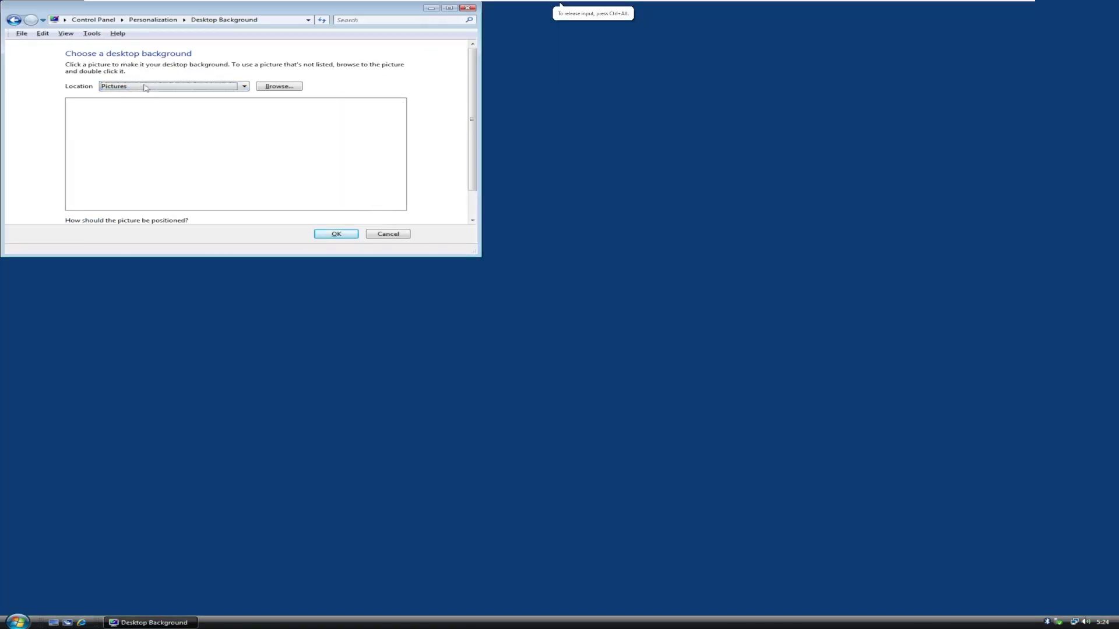
click(116, 129)
click(348, 235)
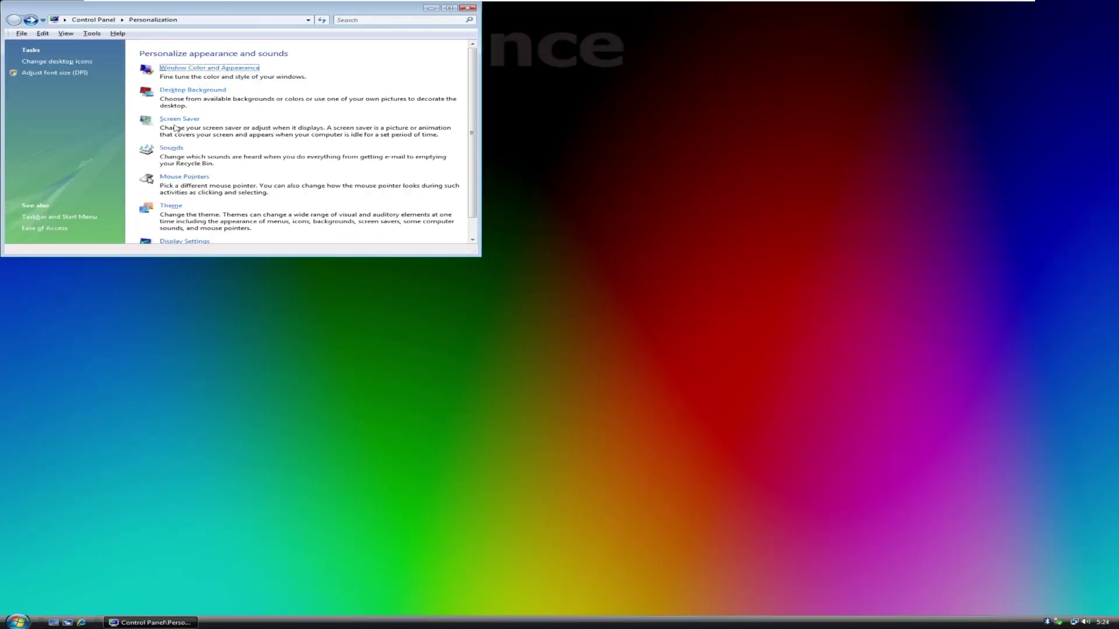
Step: Try Standard, Classic and High Contrast colour schemes, then apply Windows Classic
click(208, 70)
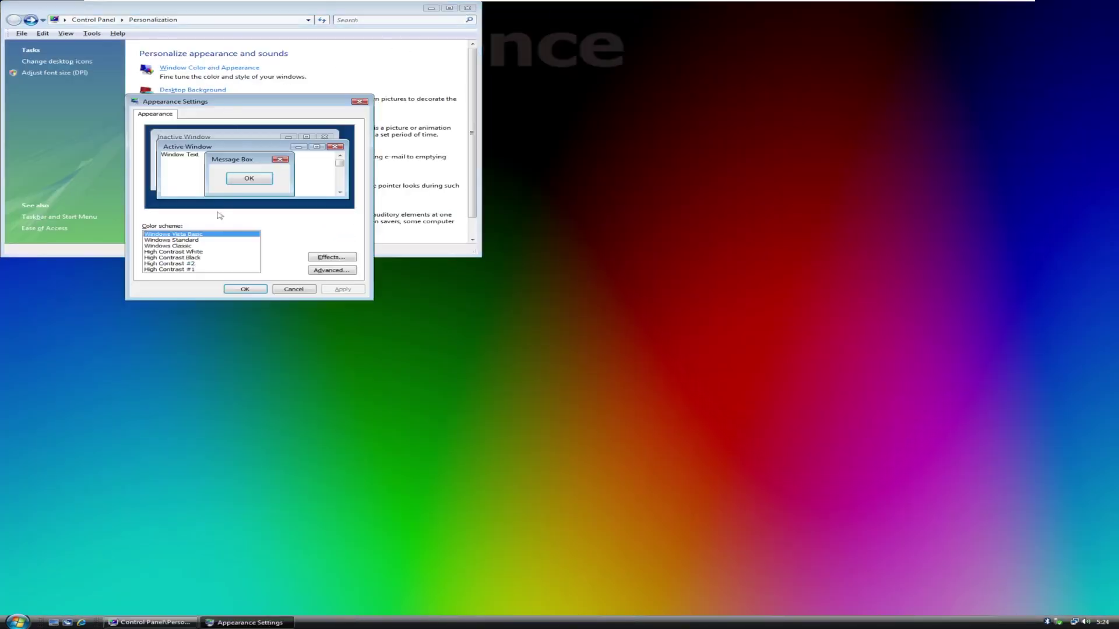
click(201, 240)
click(200, 246)
click(198, 252)
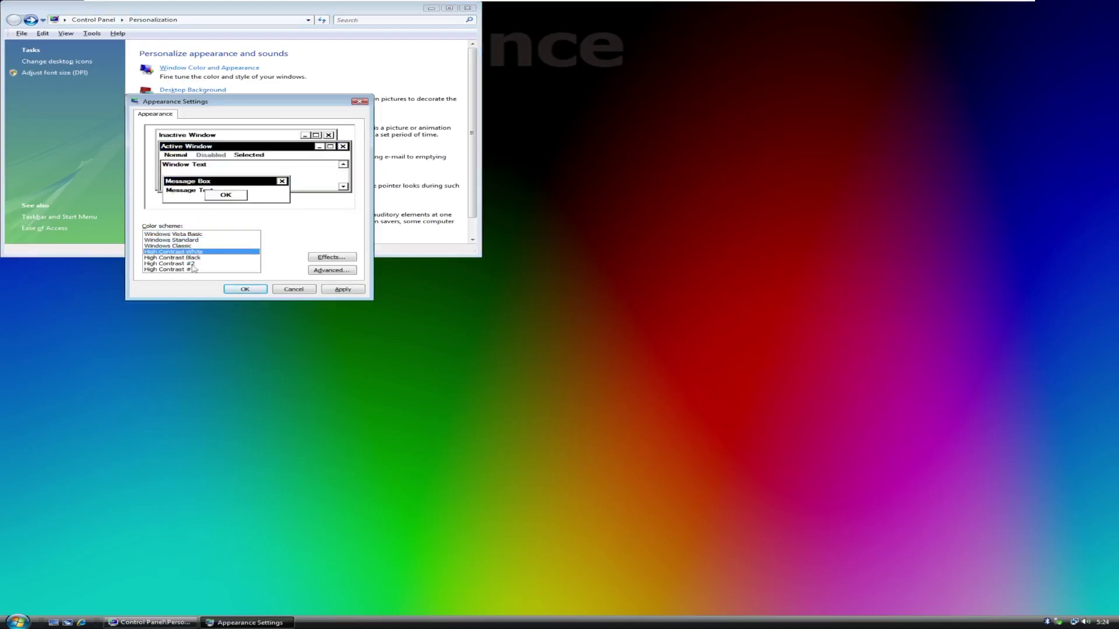
click(193, 265)
click(198, 246)
click(342, 289)
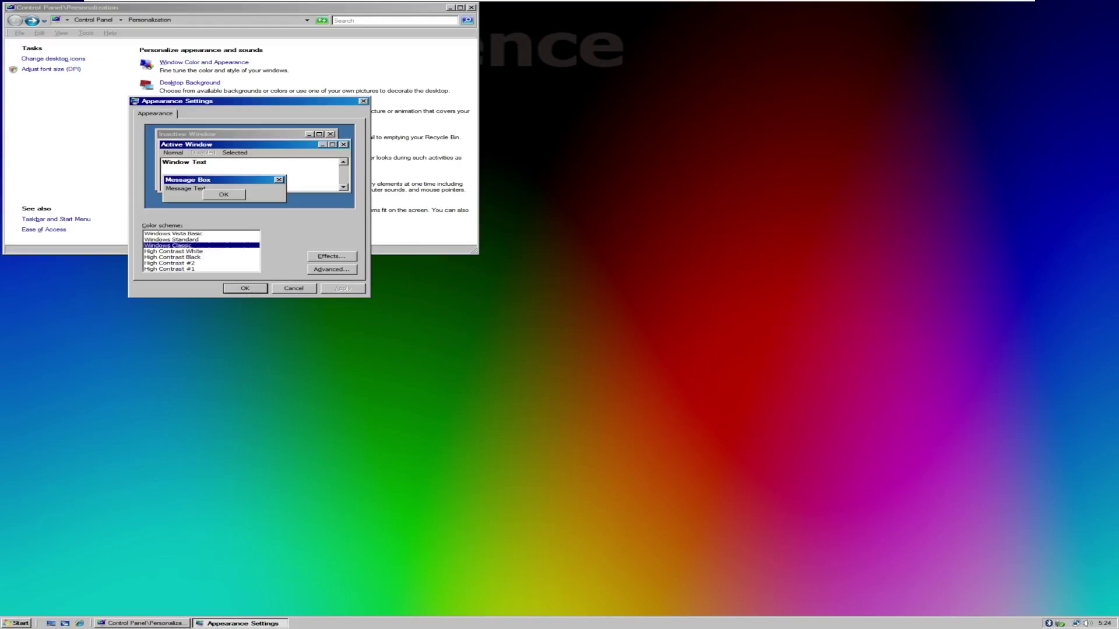
Step: Revisit the colour scheme list and rearrange the appearance and Personalization windows
key(super)
click(206, 251)
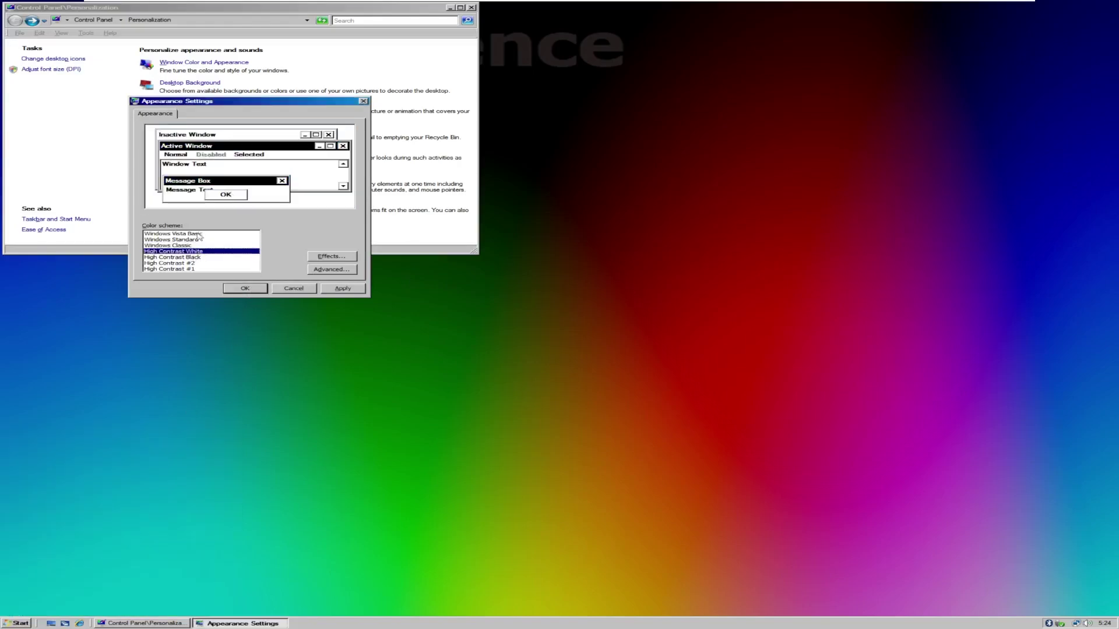
click(199, 233)
click(208, 245)
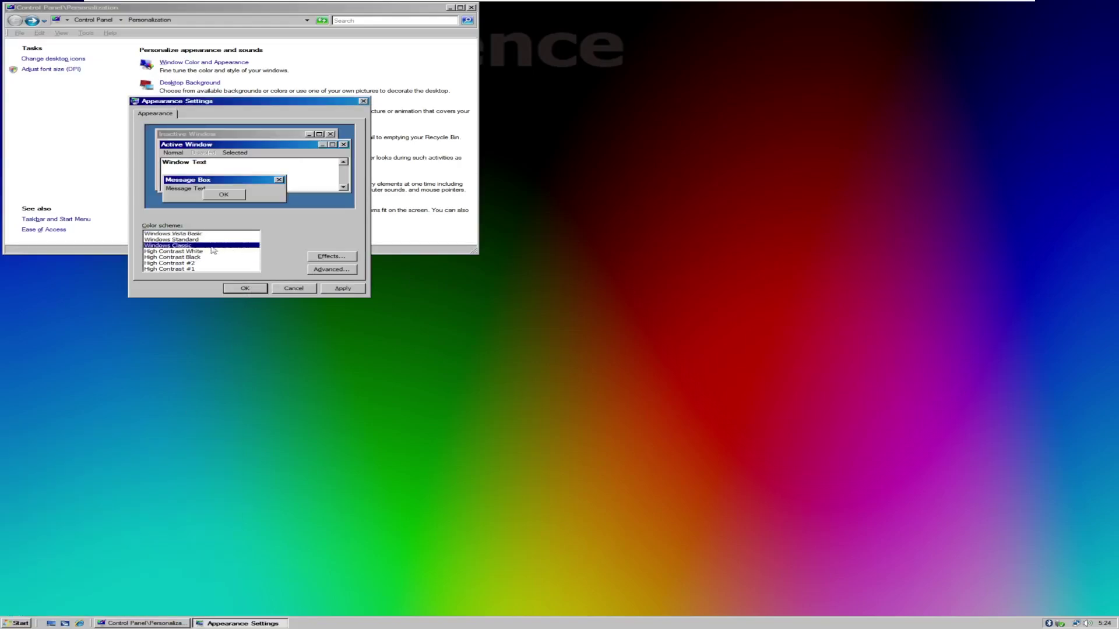
drag(270, 103, 714, 161)
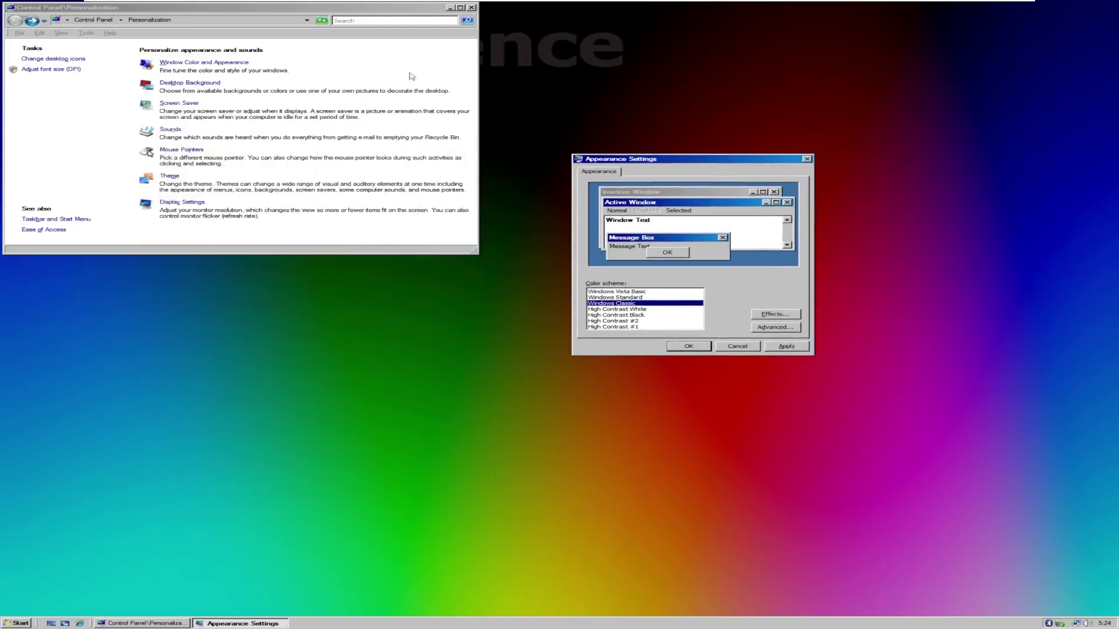
drag(318, 9, 352, 178)
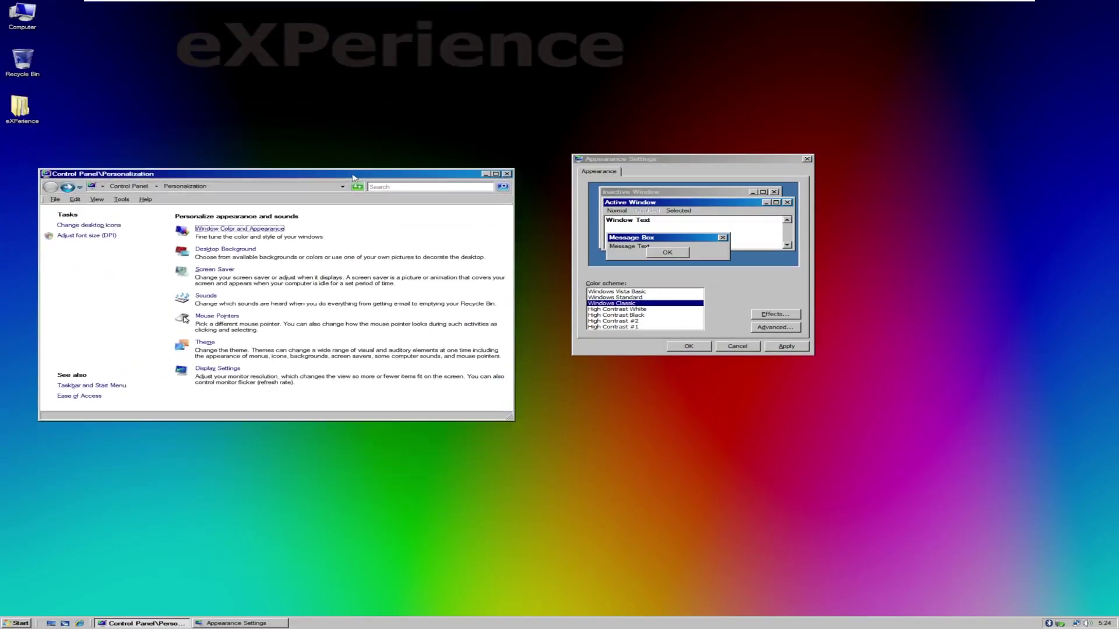
click(496, 173)
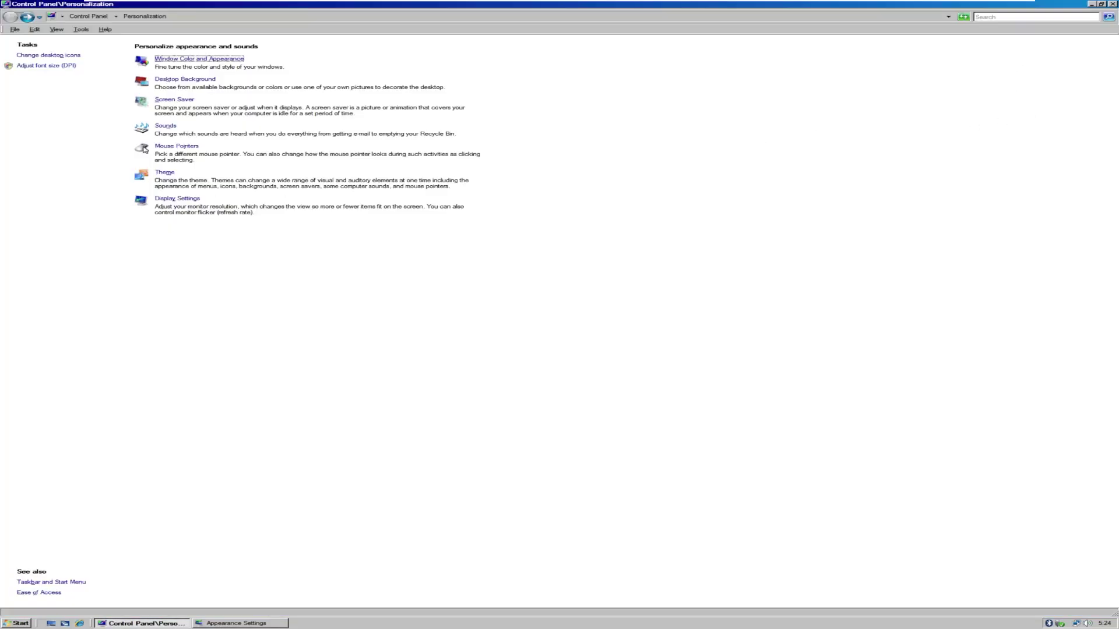
click(1101, 4)
Step: Apply the Windows Vista Basic colour scheme and close the appearance dialog
click(652, 301)
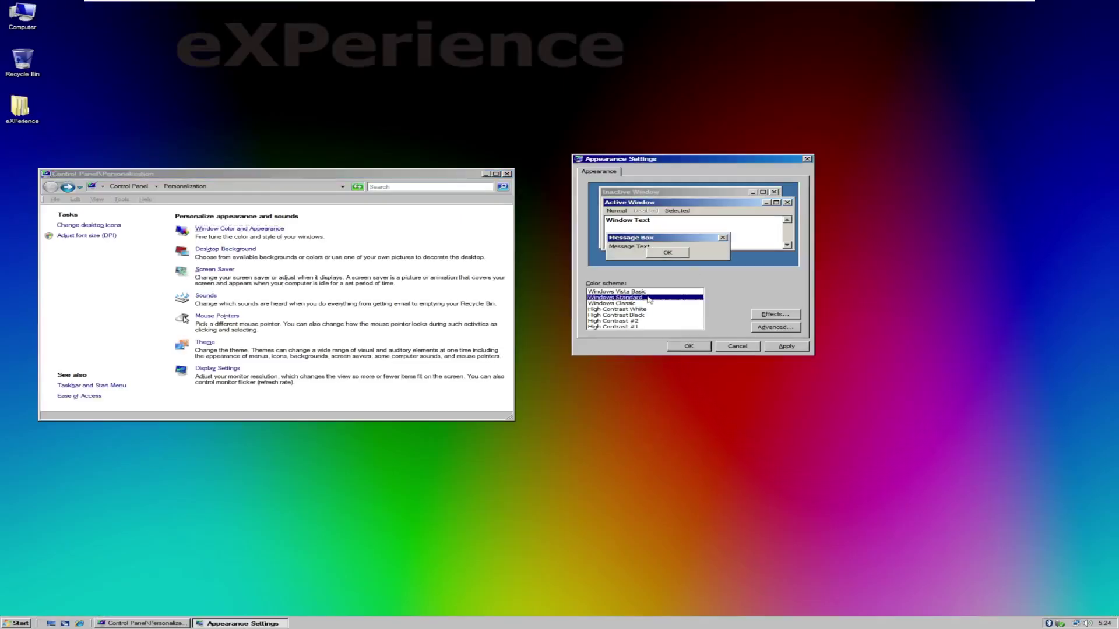
click(657, 293)
click(786, 346)
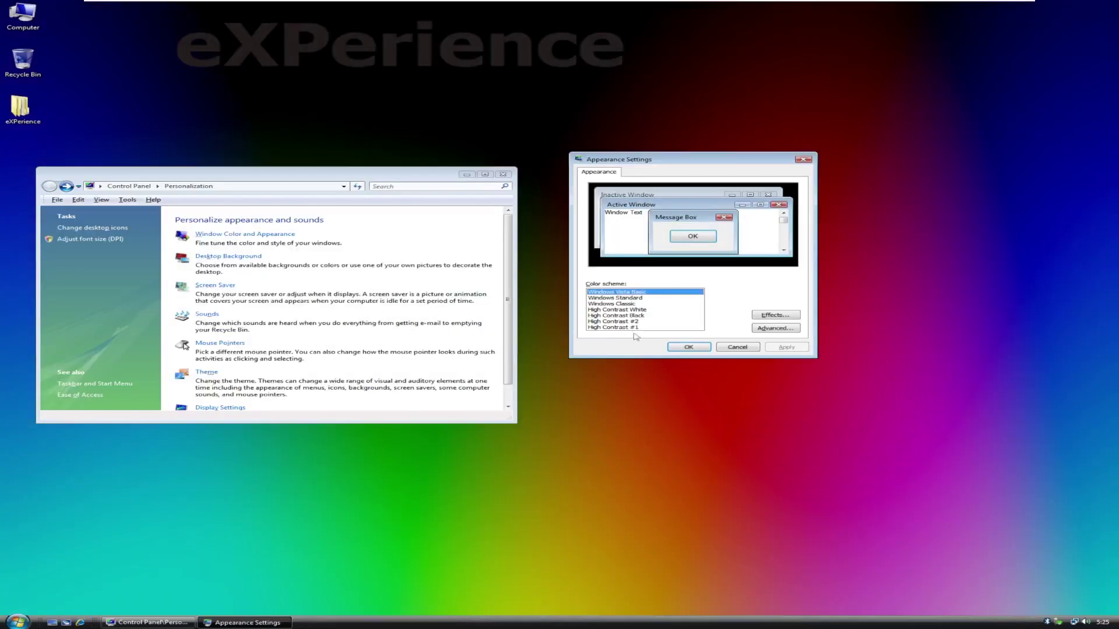
key(Return)
Step: Open Task Manager from the taskbar, view Processes, then Performance (1022 MB, 34% used)
click(503, 174)
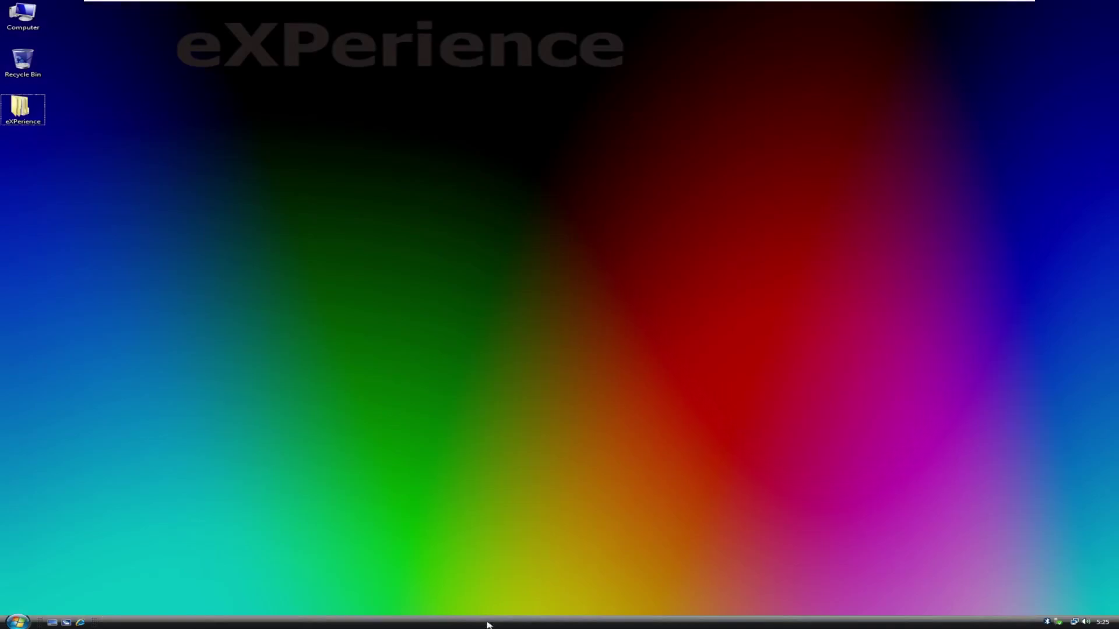
right_click(487, 624)
click(507, 598)
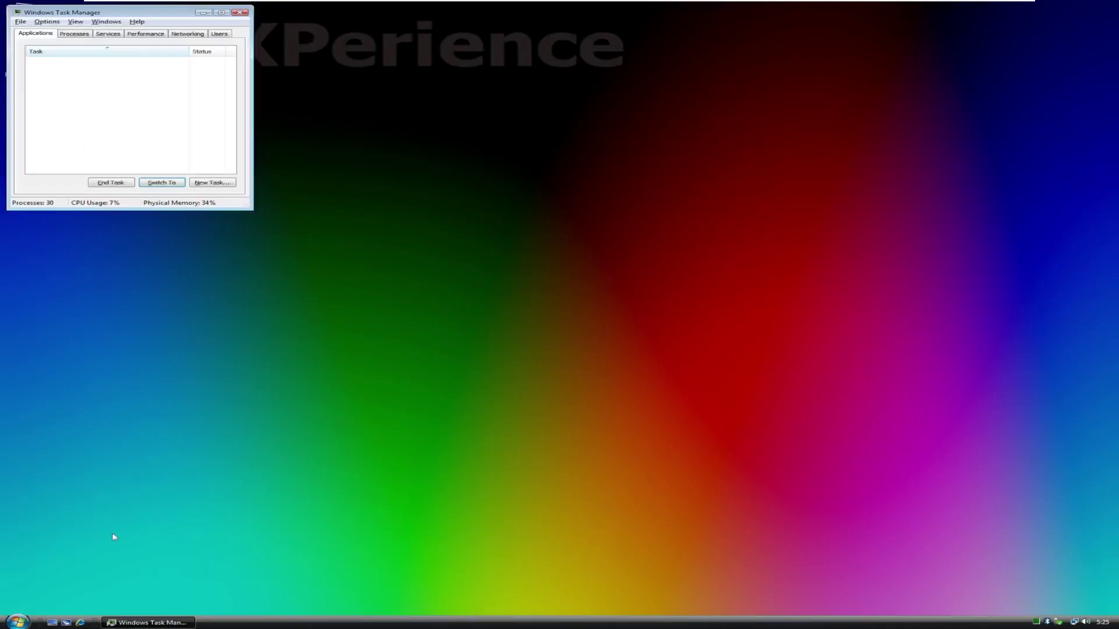
click(64, 34)
drag(73, 13, 275, 93)
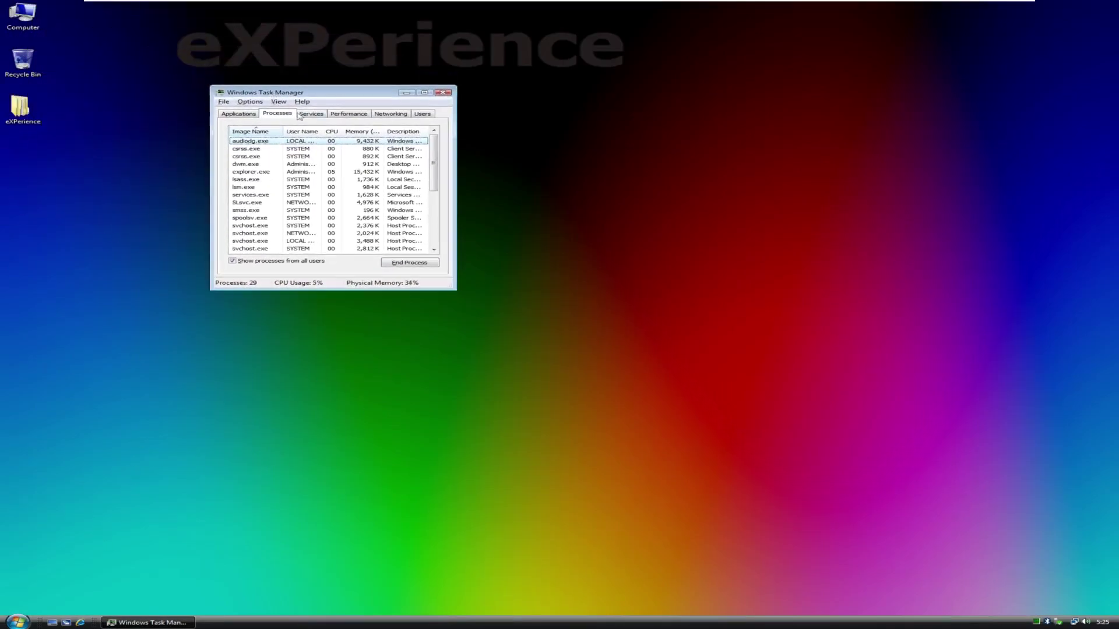
click(346, 116)
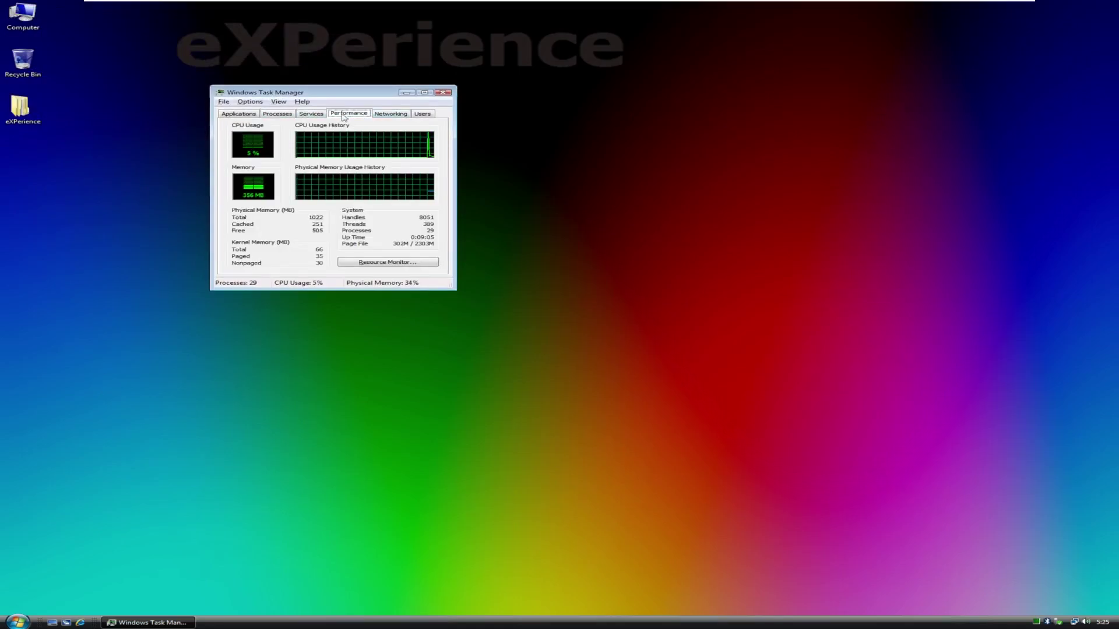
Step: Close Task Manager, open Computer and check the C: Local Disk space
click(443, 92)
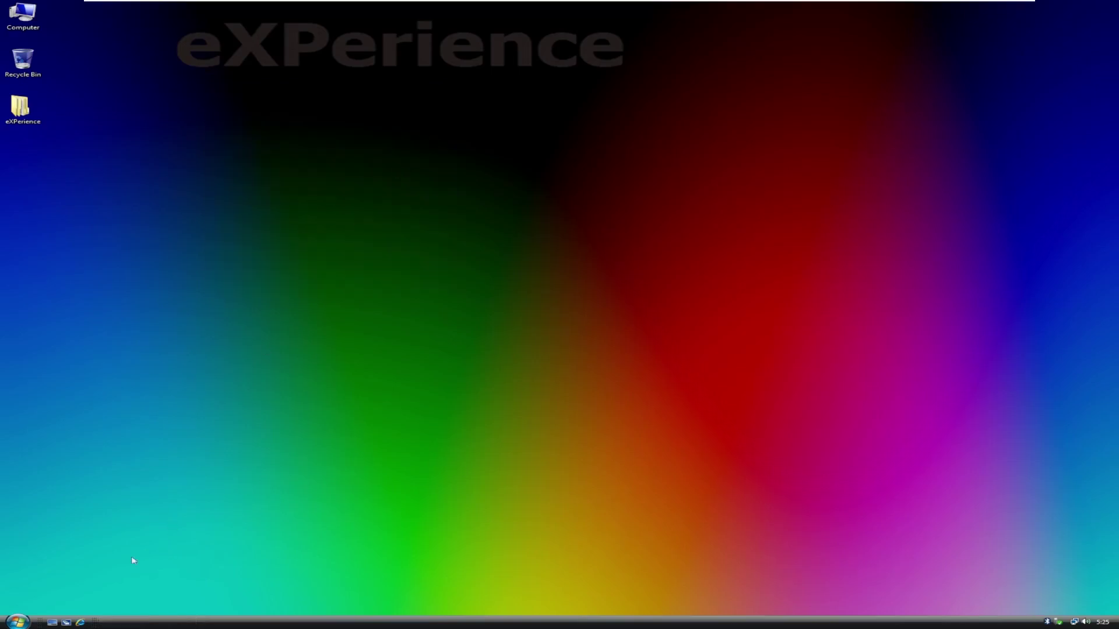
click(17, 622)
double_click(22, 15)
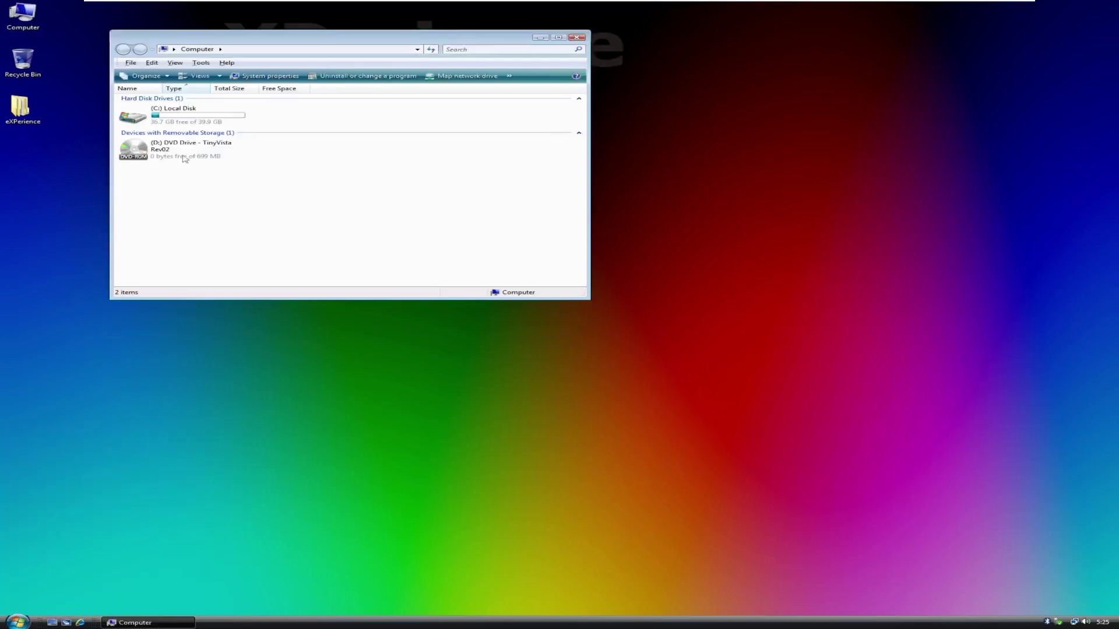
click(146, 127)
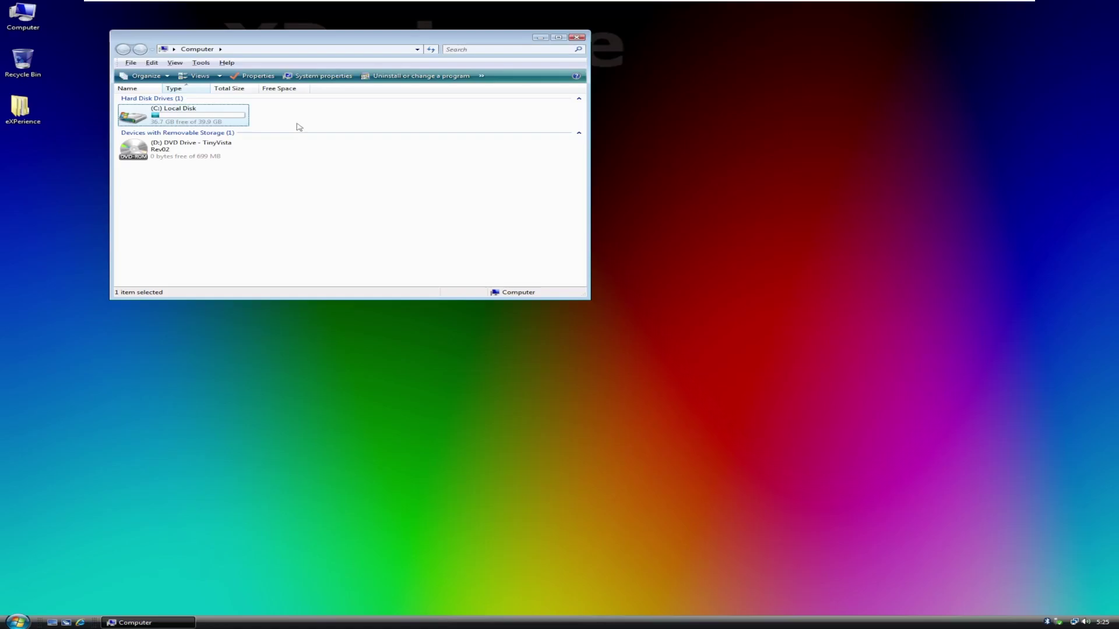
Step: Open the TinyVista DVD and browse its sources, eXPerience and efi folders
drag(247, 169, 309, 210)
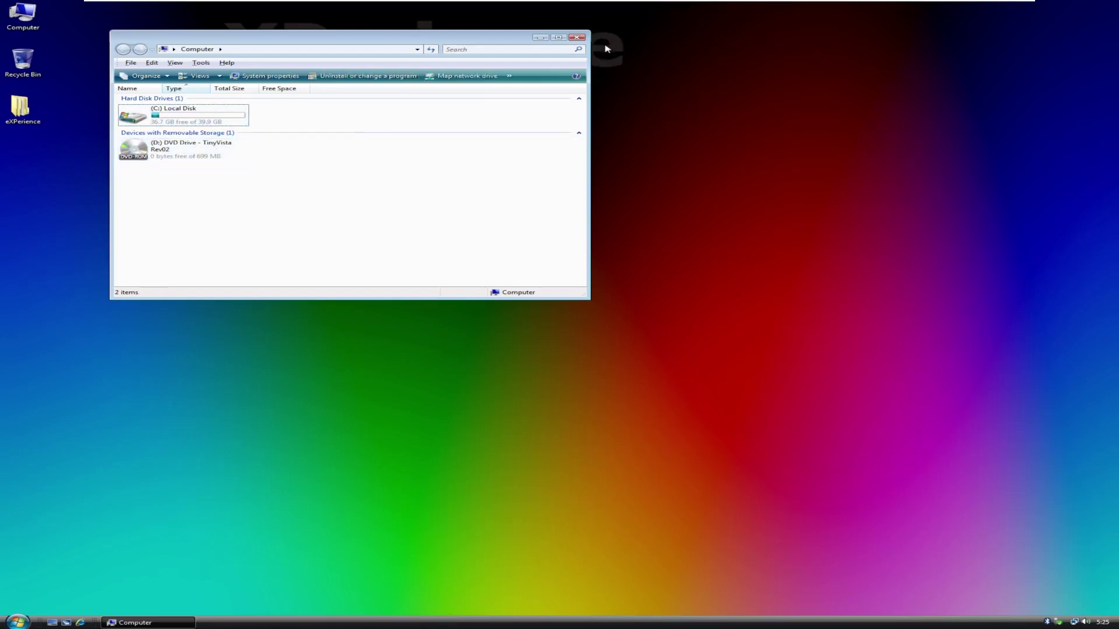
double_click(202, 150)
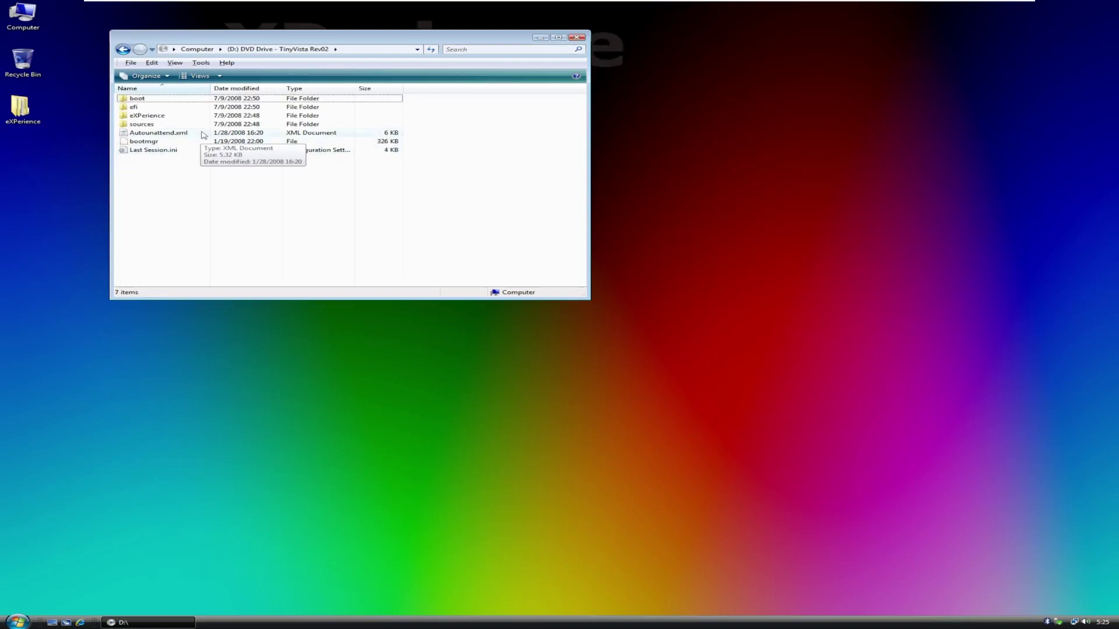
double_click(166, 124)
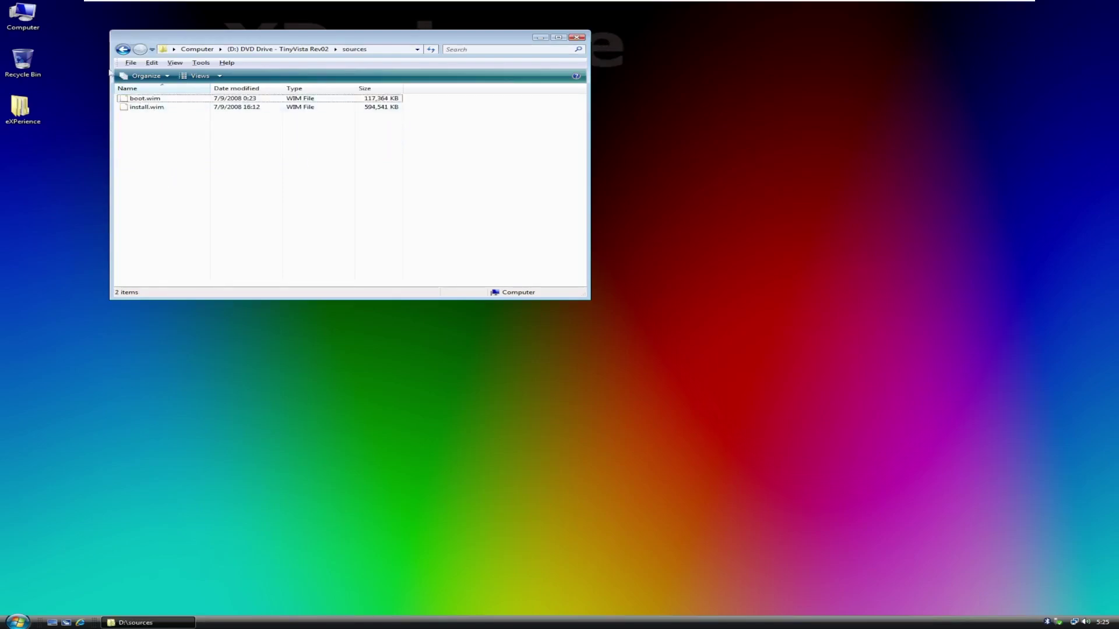
key(BackSpace)
double_click(148, 115)
key(BackSpace)
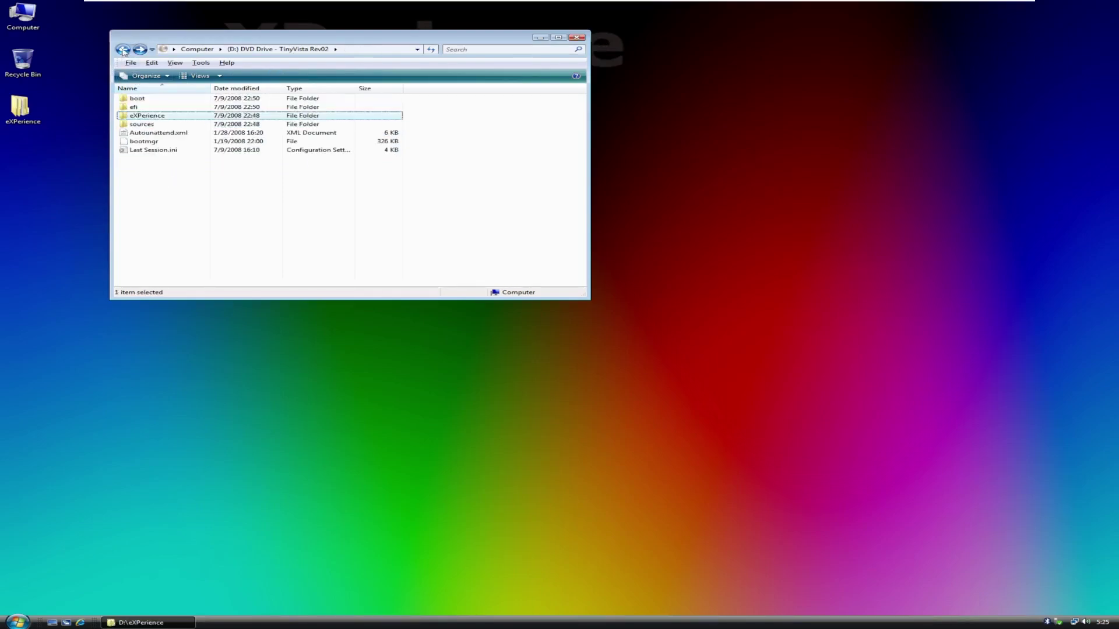
double_click(152, 107)
key(BackSpace)
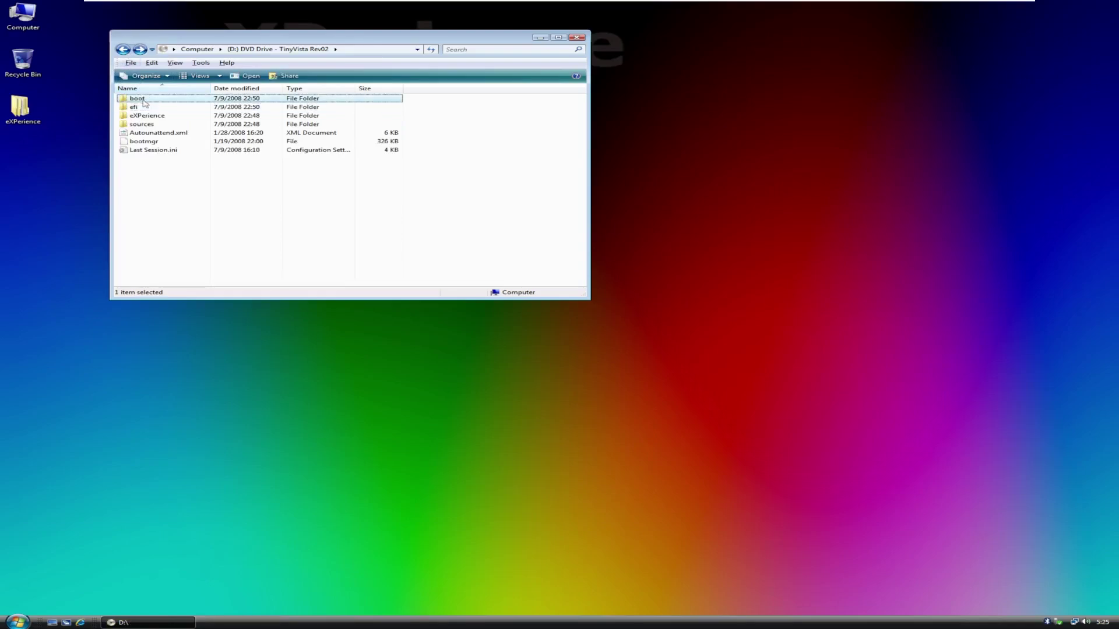
Step: Browse the boot folder and efi\microsoft\boot\fonts, then return to the DVD root
double_click(137, 98)
click(122, 49)
double_click(140, 99)
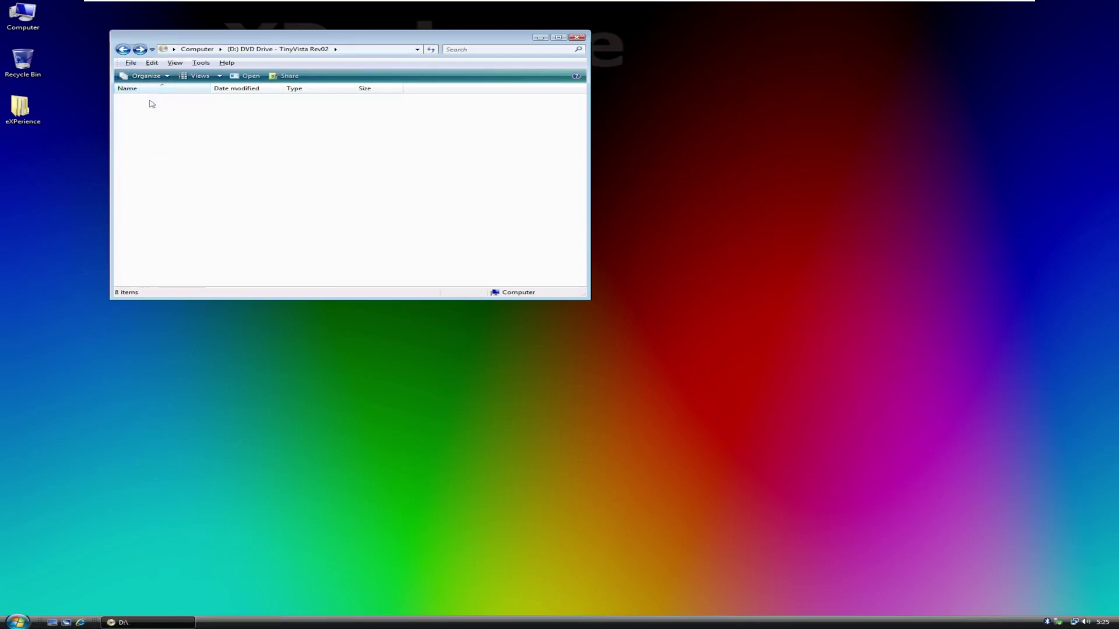
click(123, 49)
double_click(146, 107)
double_click(142, 99)
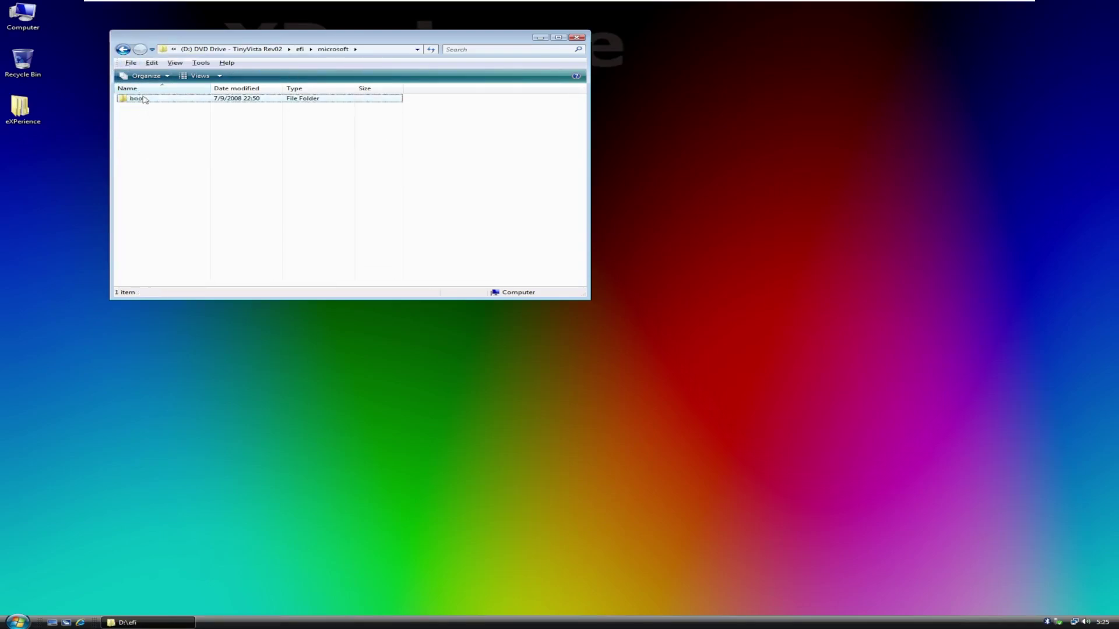
double_click(145, 99)
double_click(139, 99)
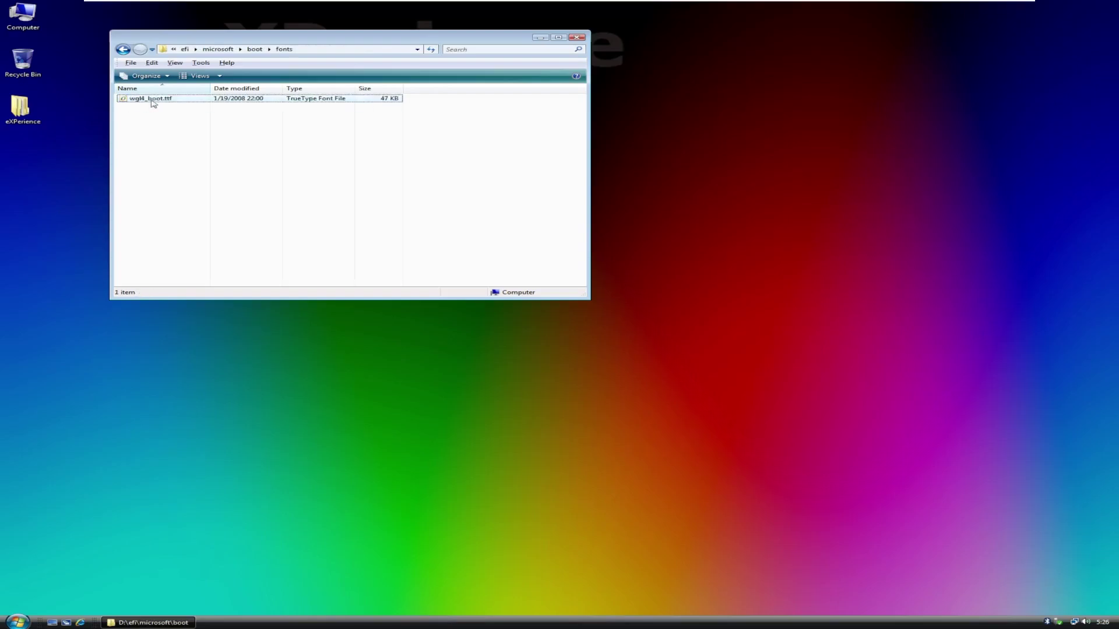
double_click(123, 49)
double_click(120, 51)
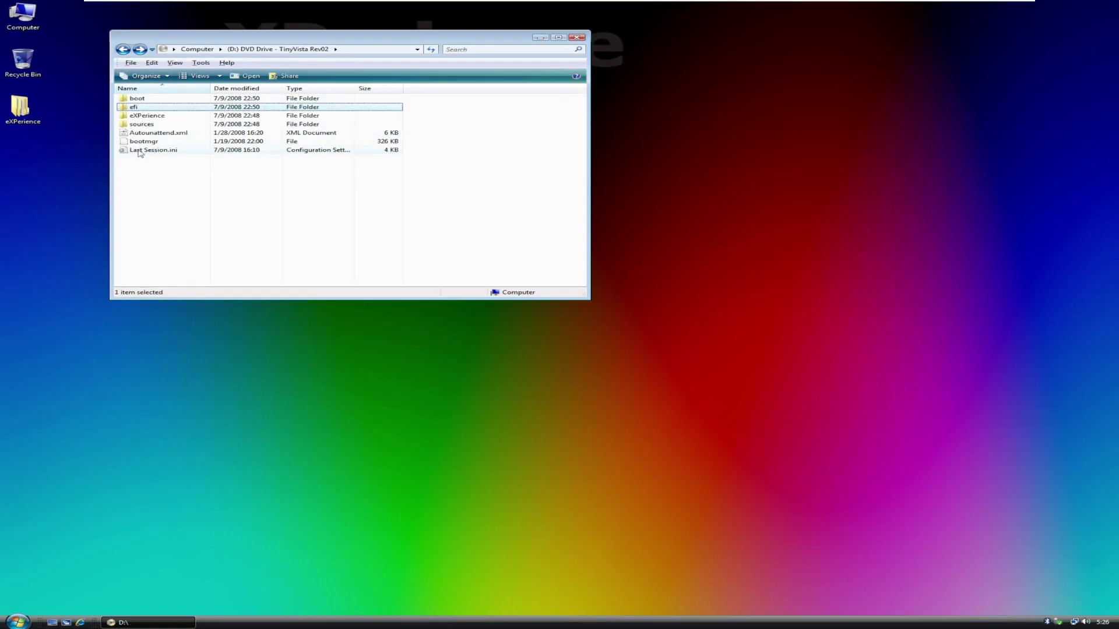
drag(168, 223, 286, 235)
click(577, 37)
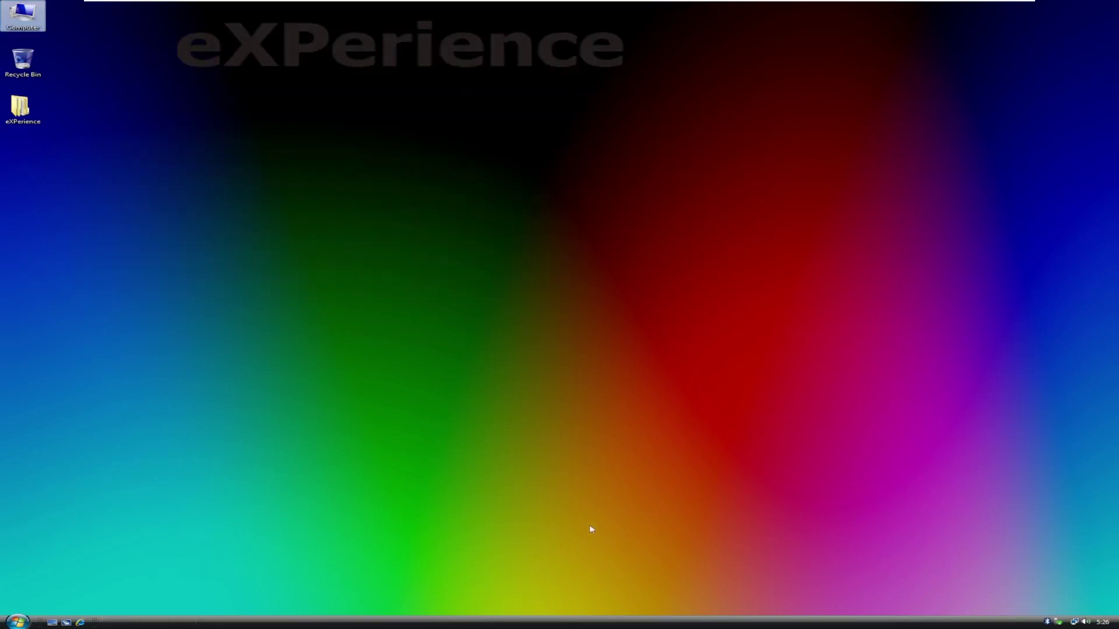
click(701, 547)
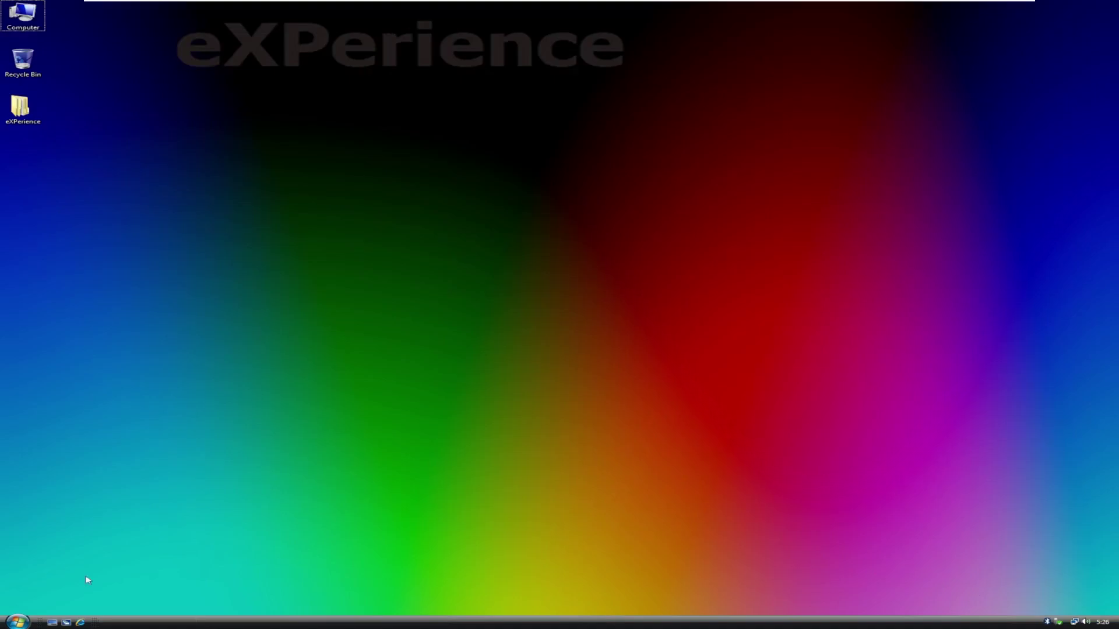